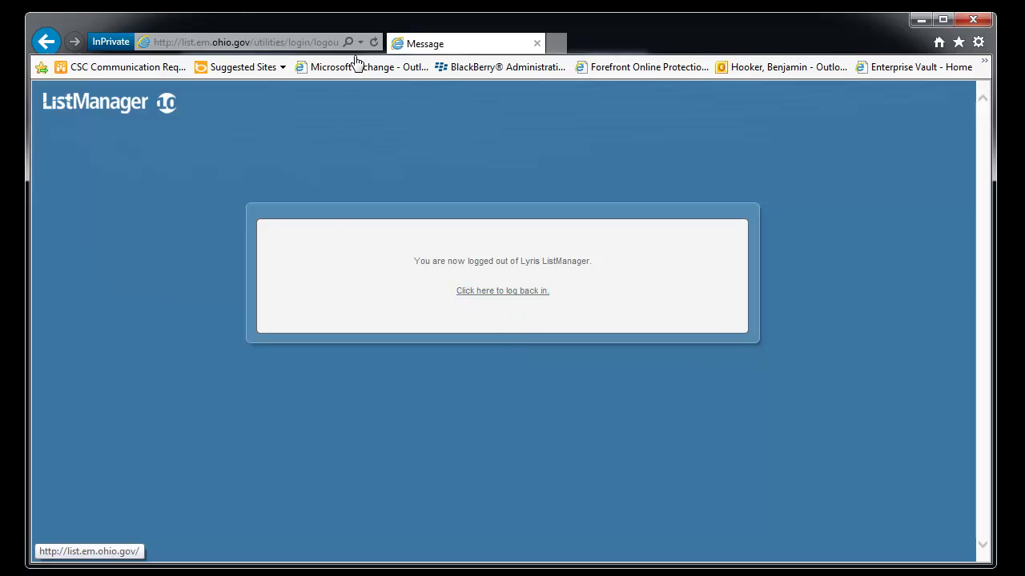
Step: Log back in to ListManager with the account's user name and password to reach the testlist home page
{"action": "left_click", "coordinate": [514, 291]}
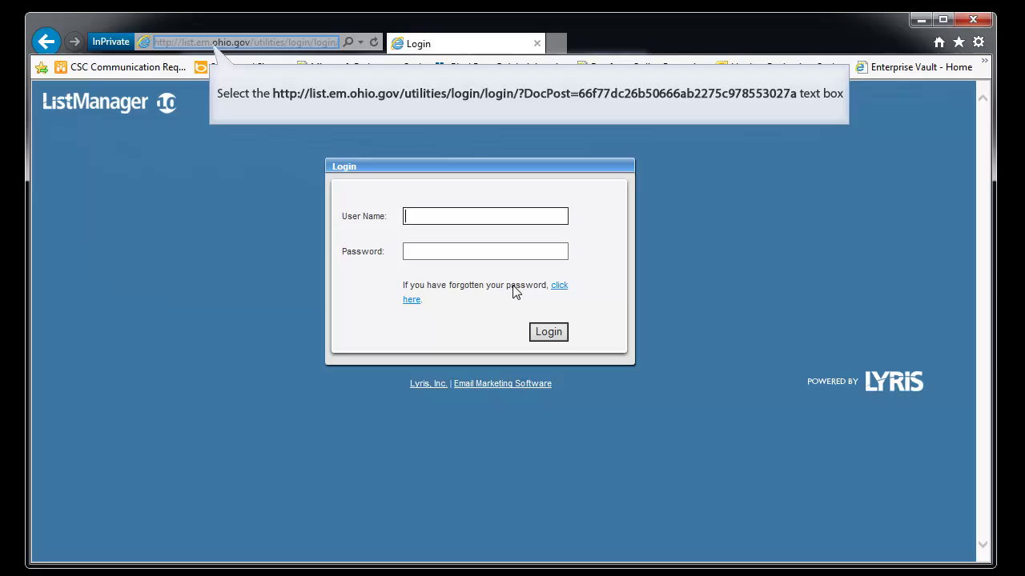
{"action": "left_click", "coordinate": [232, 43]}
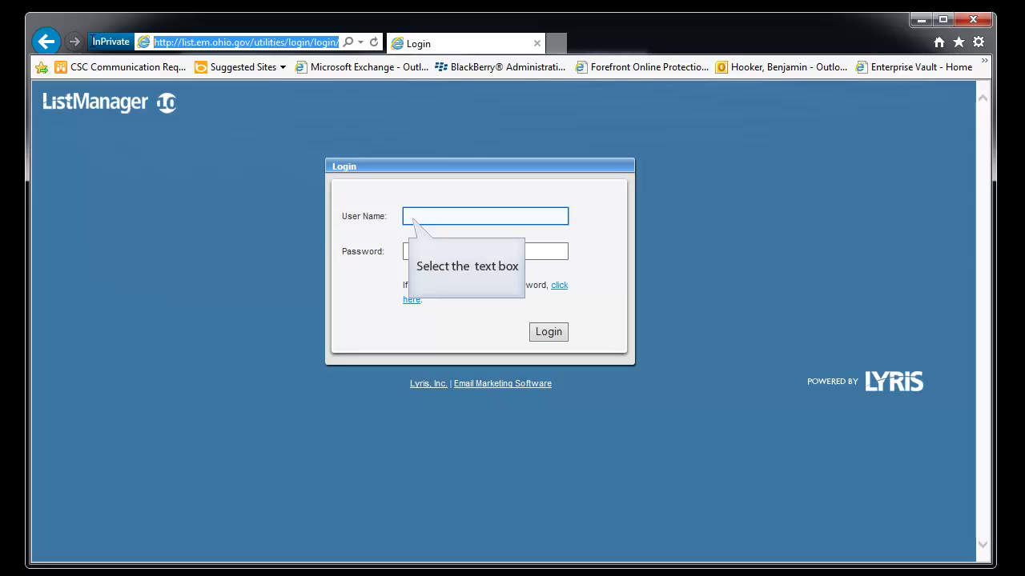
{"action": "left_click", "coordinate": [419, 216]}
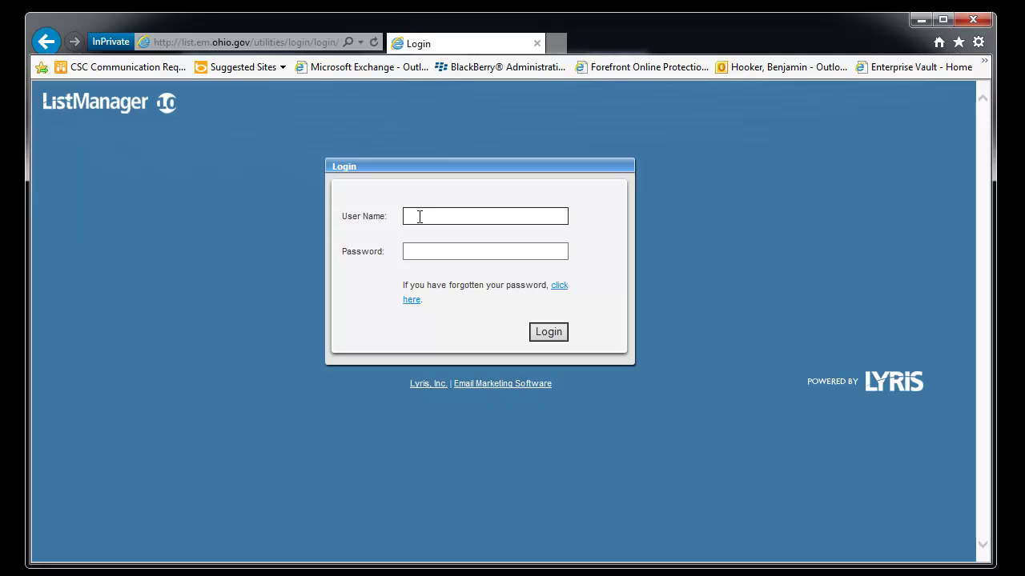
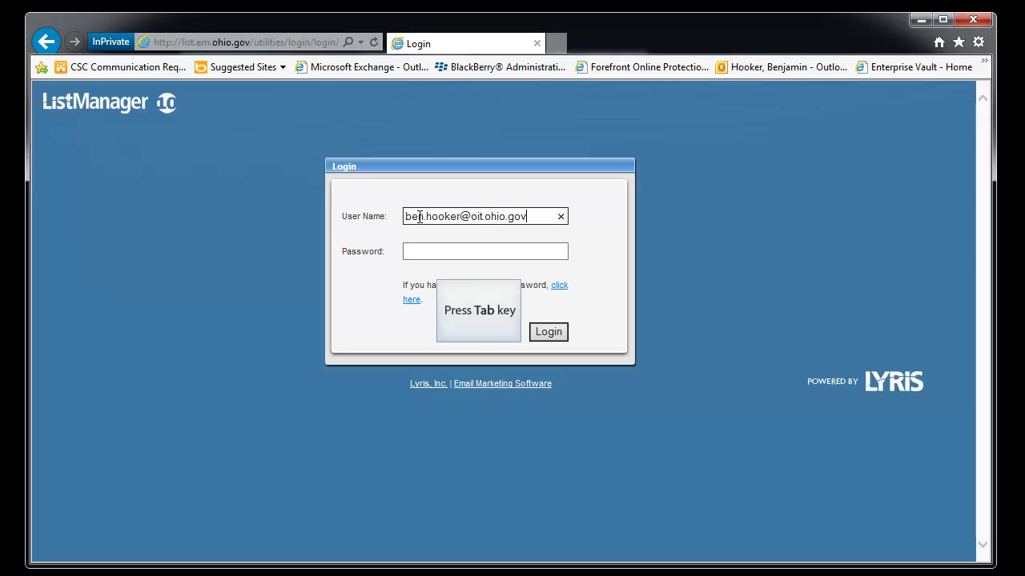
{"action": "key", "text": "Tab"}
{"action": "type", "text": "•"}
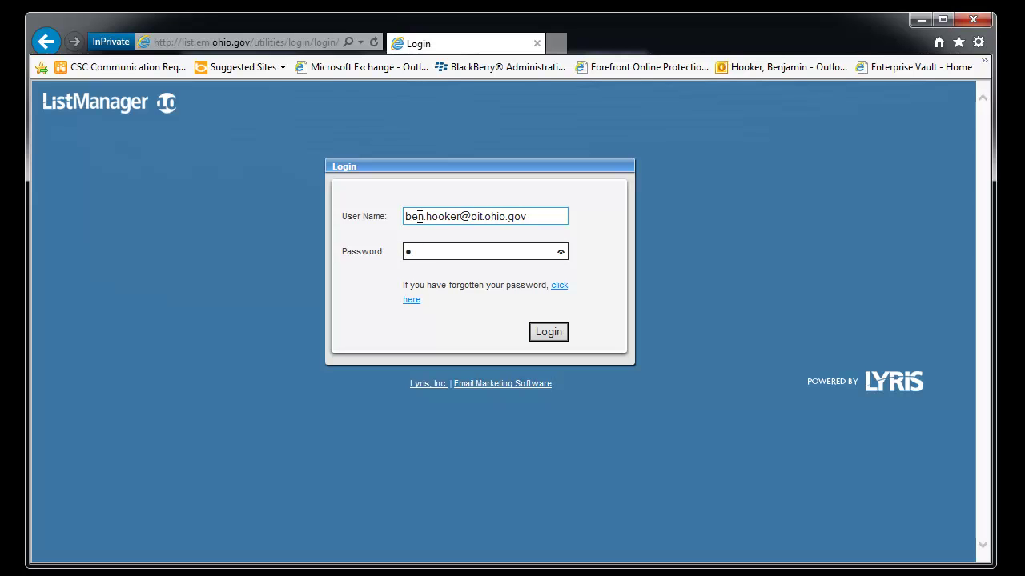
{"action": "type", "text": "••••••••"}
{"action": "key", "text": "Return"}
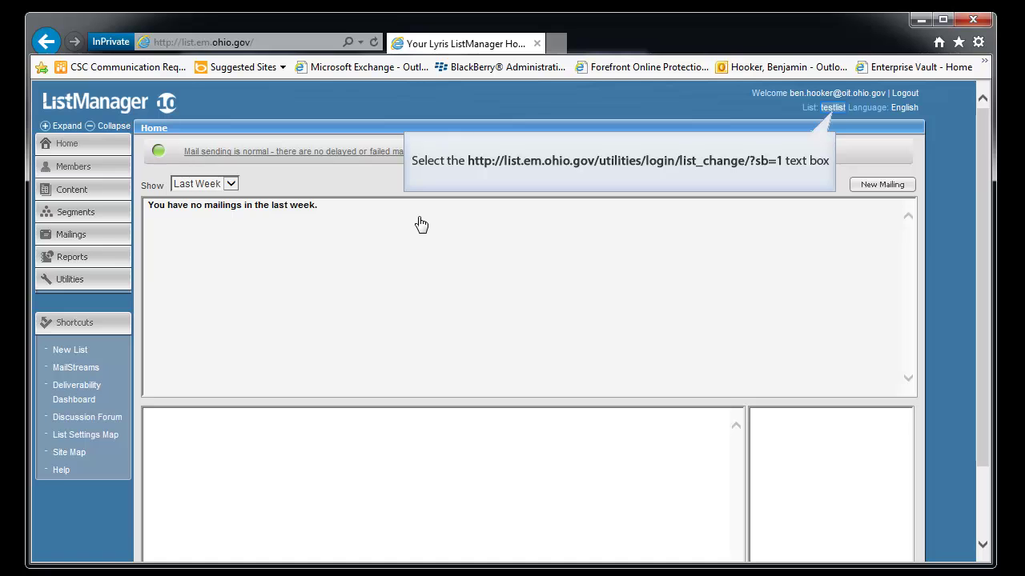
{"action": "left_click", "coordinate": [831, 108]}
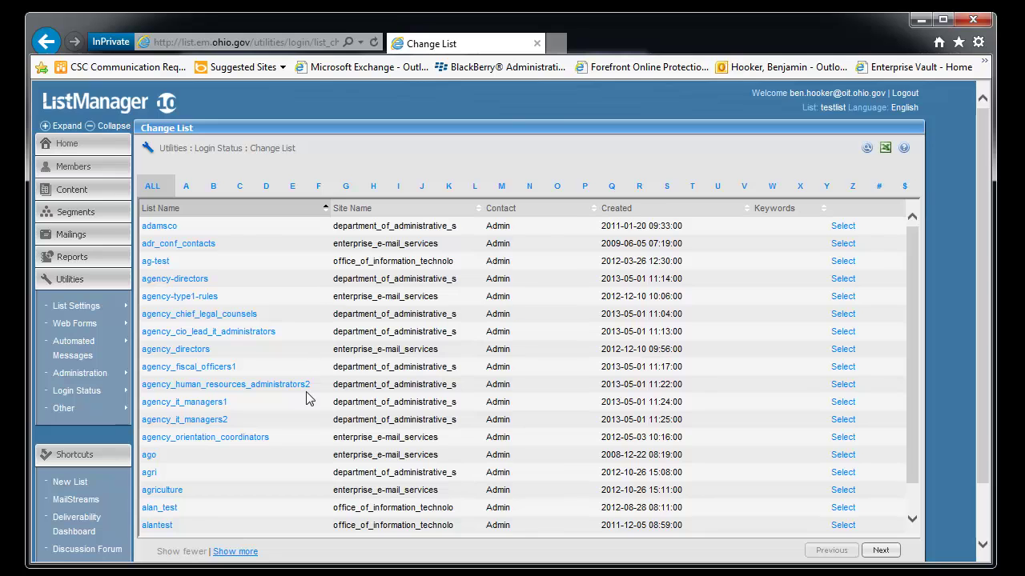
{"action": "scroll", "coordinate": [313, 384], "scroll_direction": "down", "scroll_amount": 3}
{"action": "scroll", "coordinate": [313, 352], "scroll_direction": "up", "scroll_amount": 3}
{"action": "left_click", "coordinate": [84, 144]}
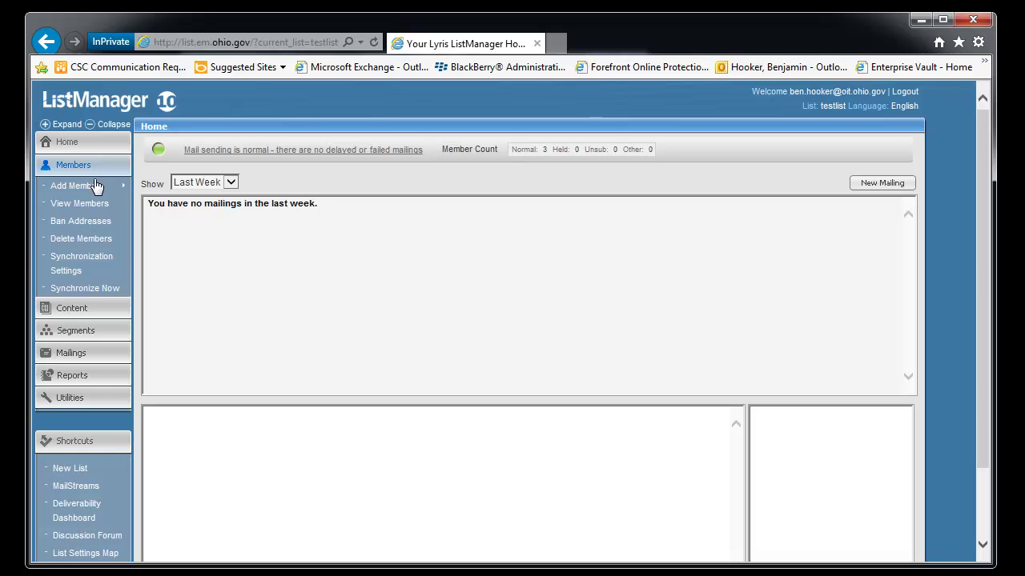
Step: Add the test e-mail address as a single new member through Add Member and save it
{"action": "mouse_move", "coordinate": [96, 189]}
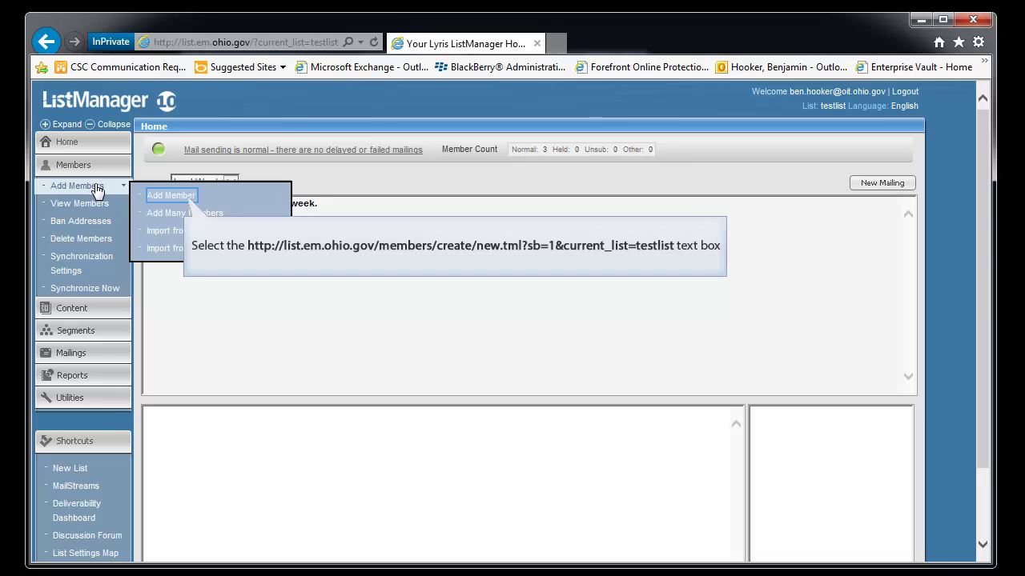
{"action": "left_click", "coordinate": [195, 201]}
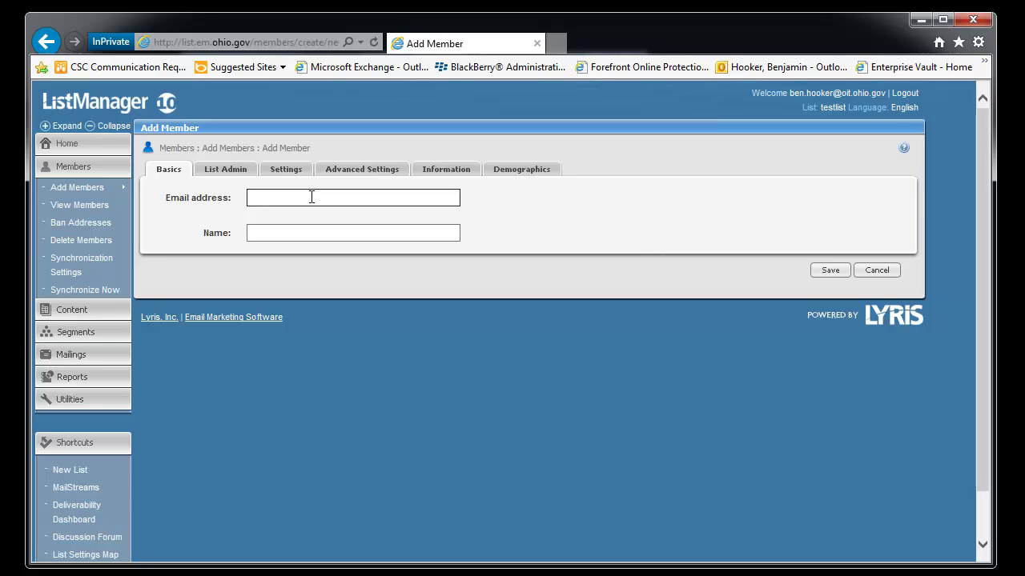
{"action": "type", "text": "ben@test.com"}
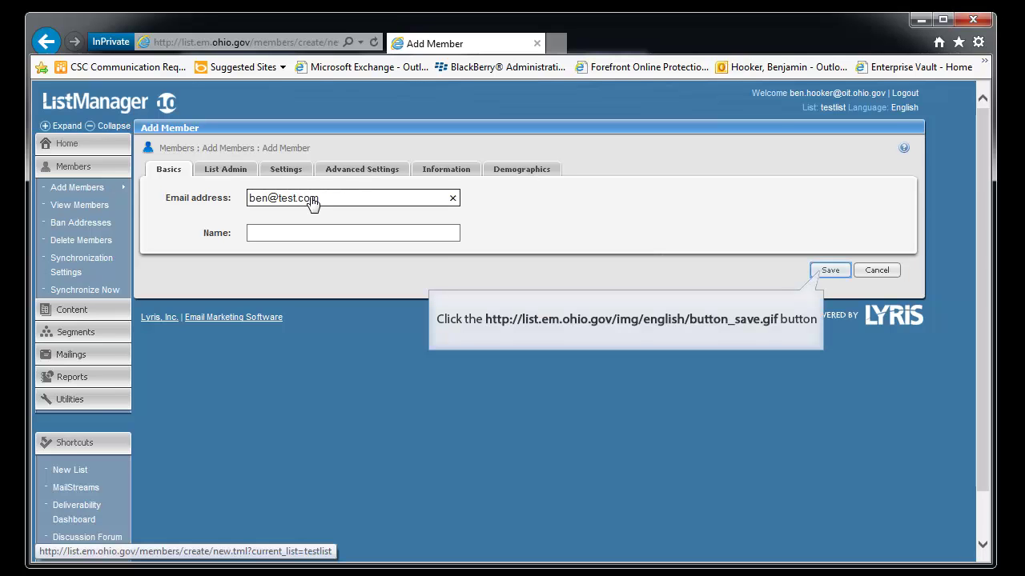
{"action": "left_click", "coordinate": [830, 270]}
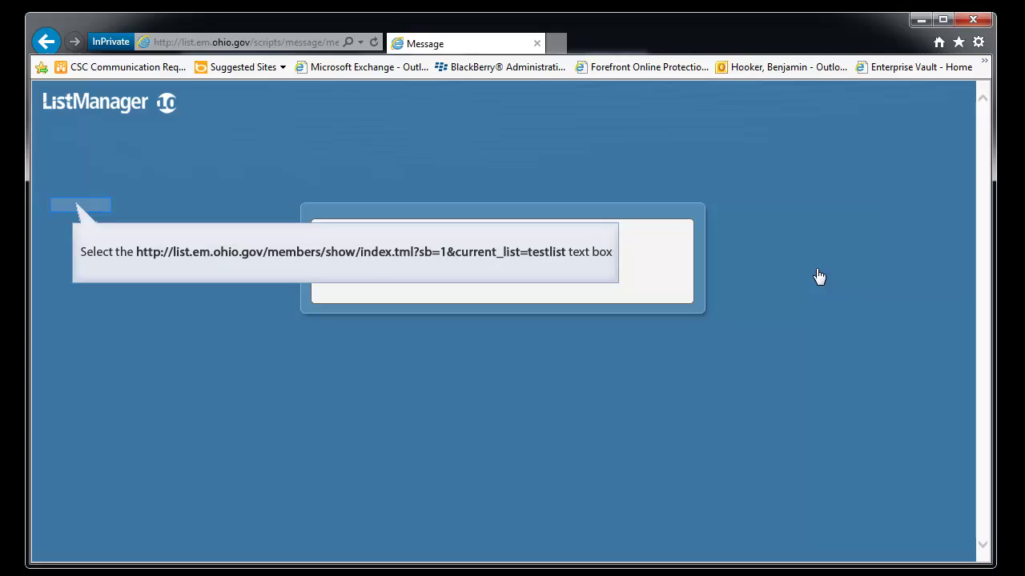
Step: Delete the test member's row from View Members and confirm the removal
{"action": "left_click", "coordinate": [83, 207]}
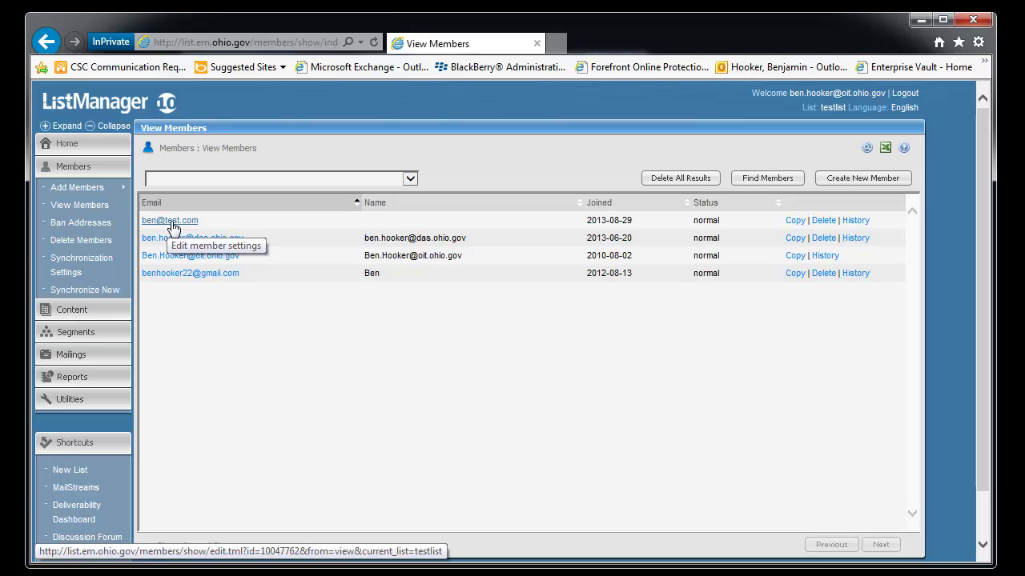
{"action": "left_click", "coordinate": [821, 223]}
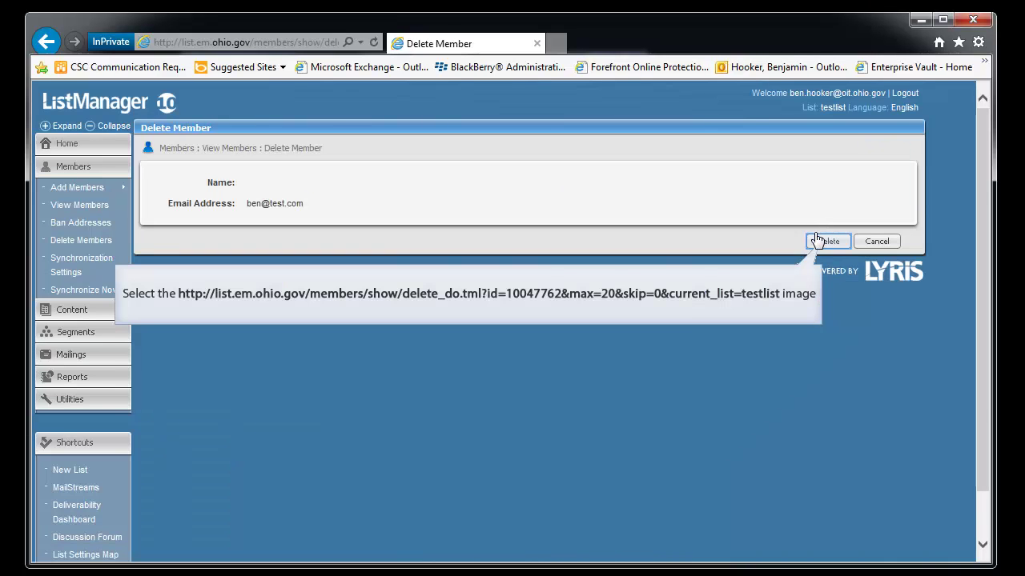
{"action": "left_click", "coordinate": [817, 241]}
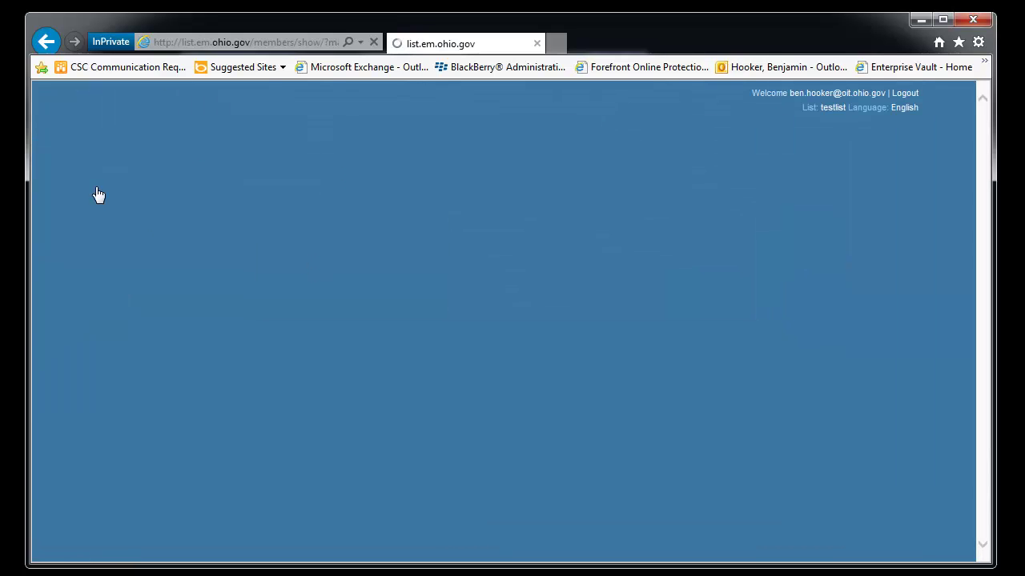
{"action": "mouse_move", "coordinate": [97, 196]}
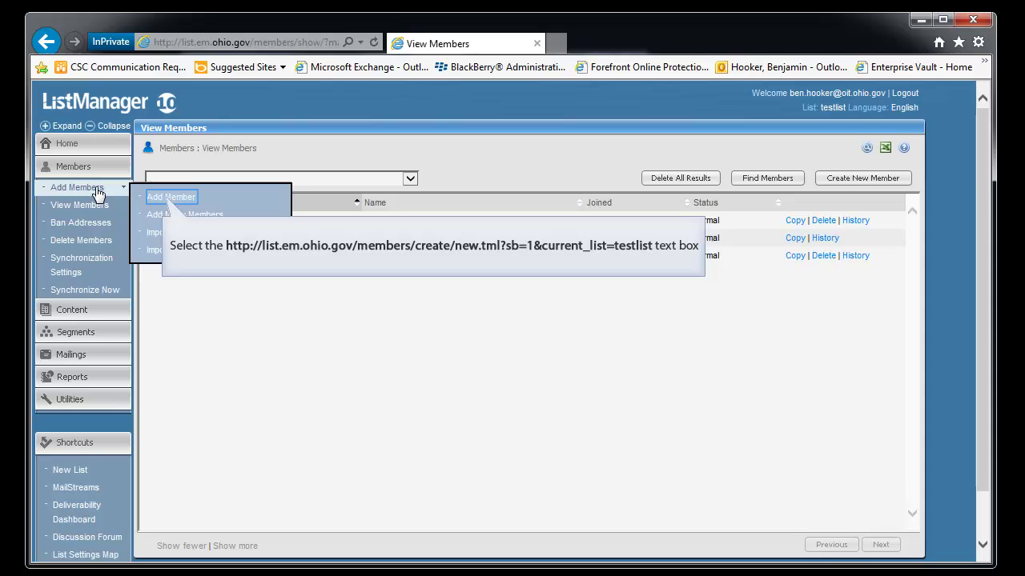
Step: Start a new Add Member entry with the test e-mail address
{"action": "left_click", "coordinate": [173, 199]}
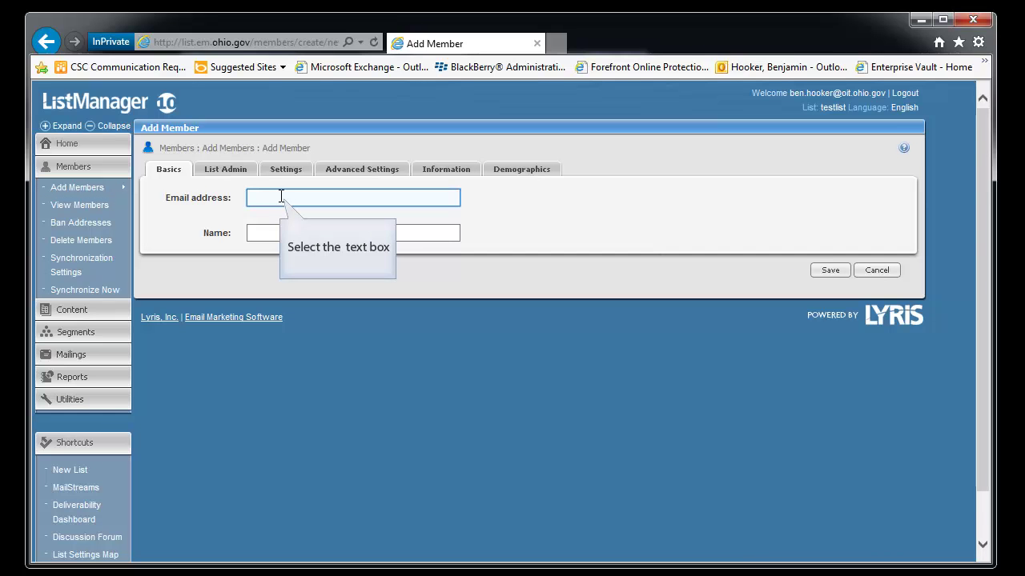
{"action": "left_click", "coordinate": [291, 198]}
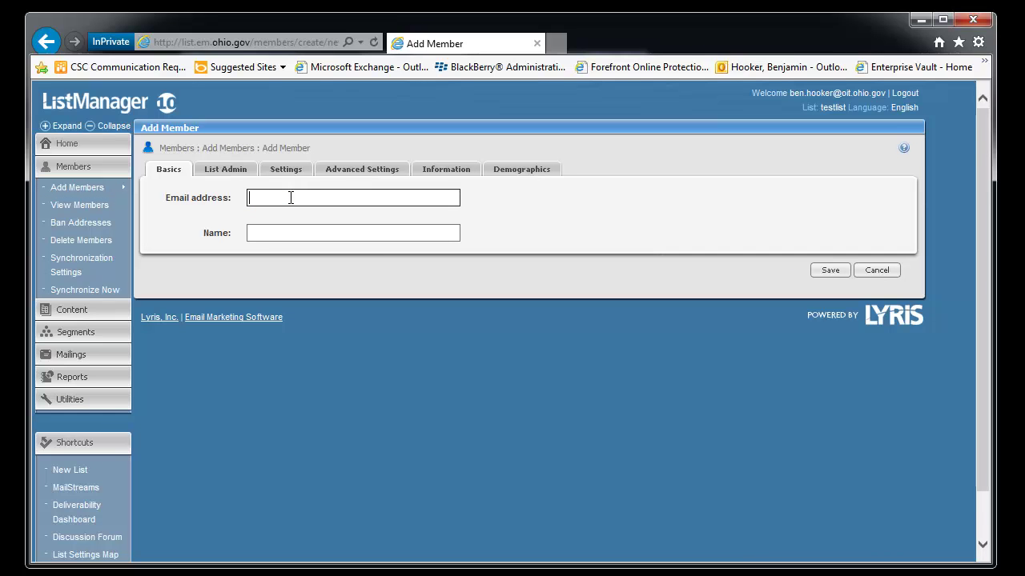
{"action": "type", "text": "ben@test.com"}
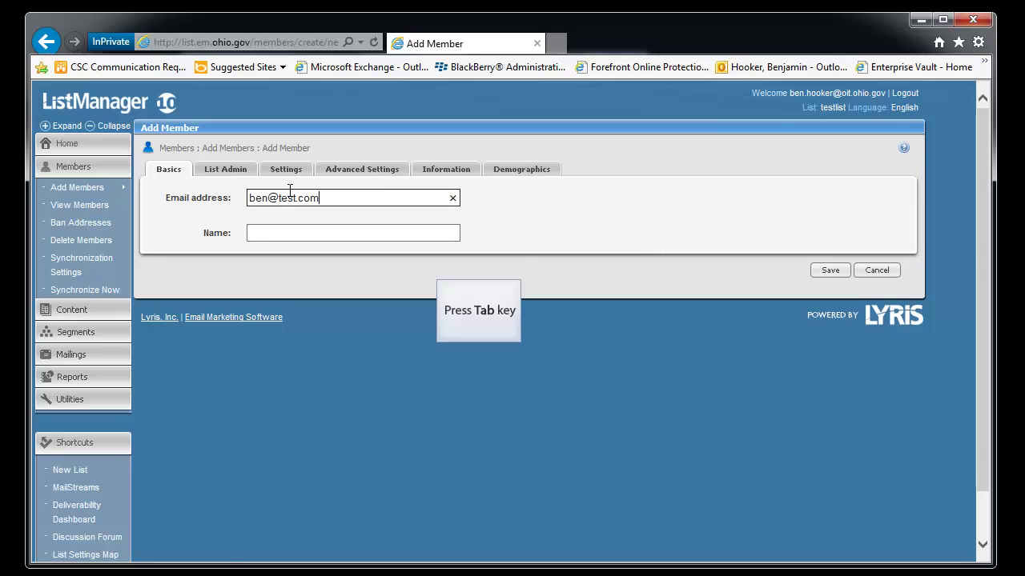
{"action": "key", "text": "Tab"}
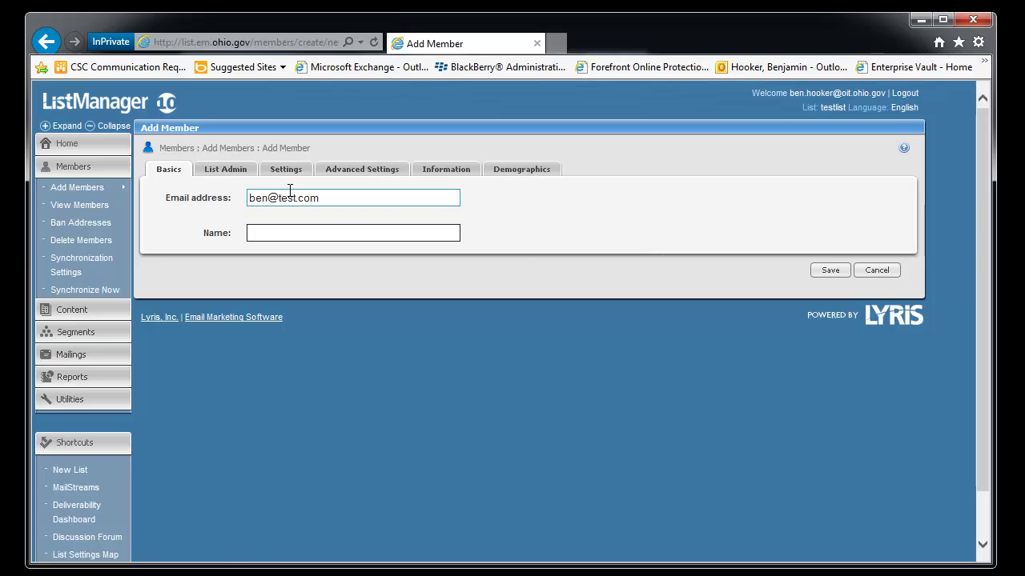
Step: On List Admin, make the member a list admin receiving admin mail and moderation notifications, bypassing moderation
{"action": "left_click", "coordinate": [221, 173]}
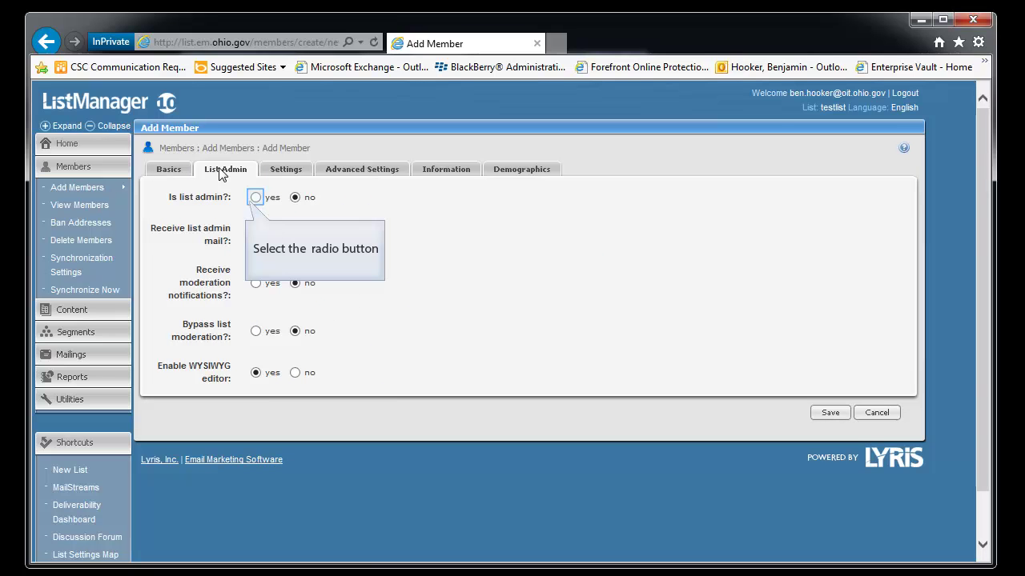
{"action": "left_click", "coordinate": [256, 199]}
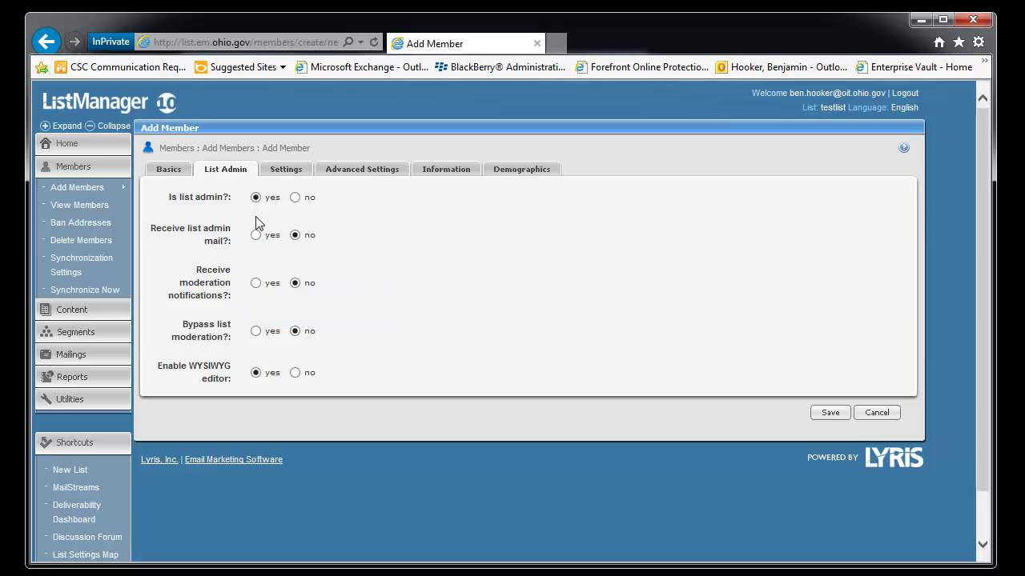
{"action": "left_click", "coordinate": [256, 236]}
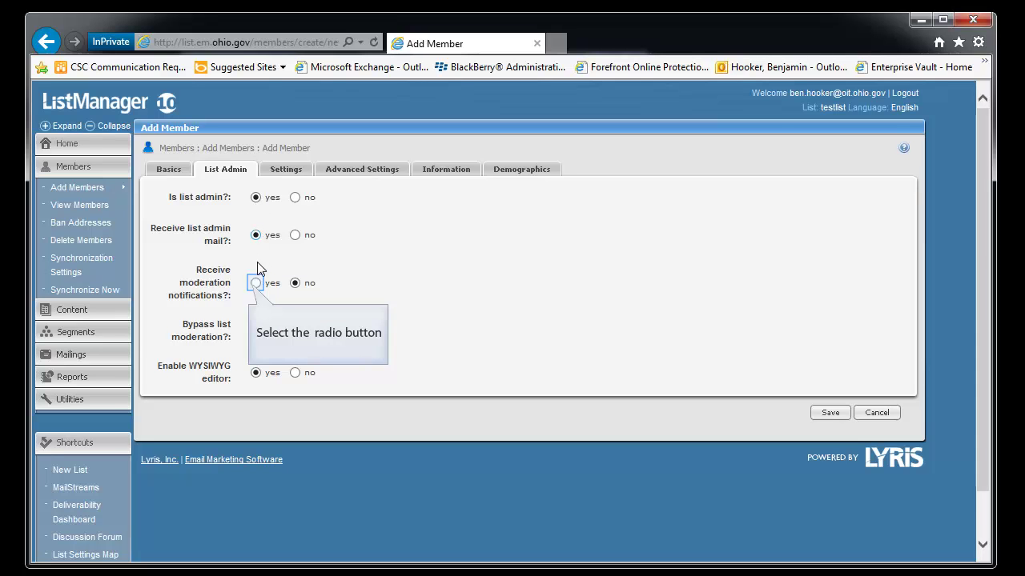
{"action": "left_click", "coordinate": [256, 283]}
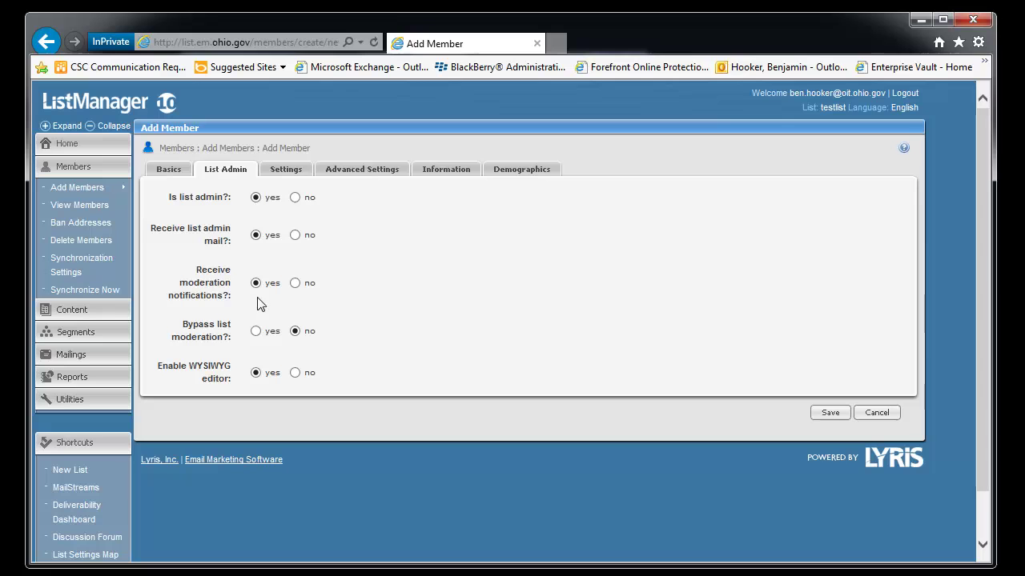
{"action": "left_click", "coordinate": [256, 332]}
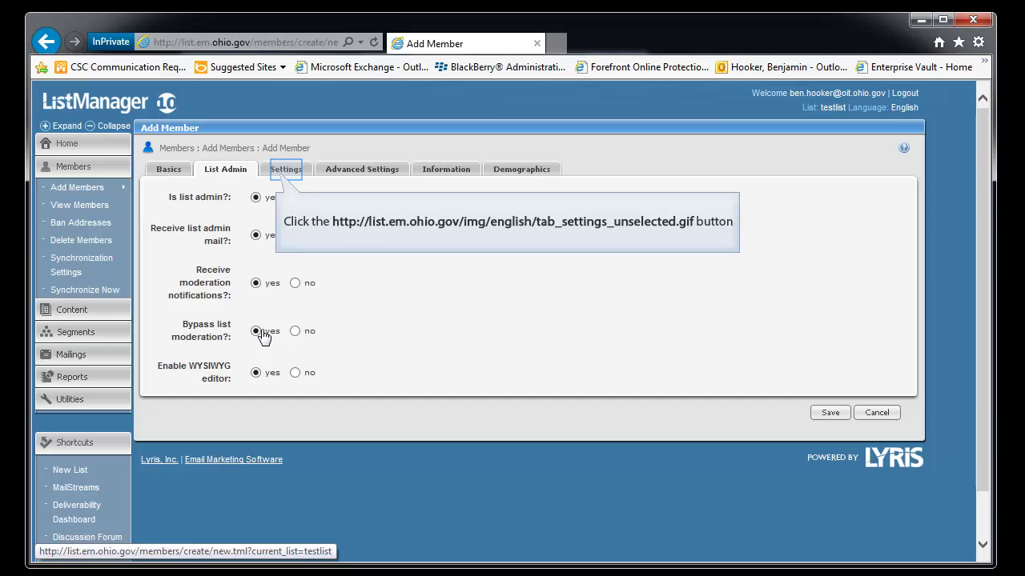
Step: On the Settings tab, enter and verify a new password for the member
{"action": "left_click", "coordinate": [288, 177]}
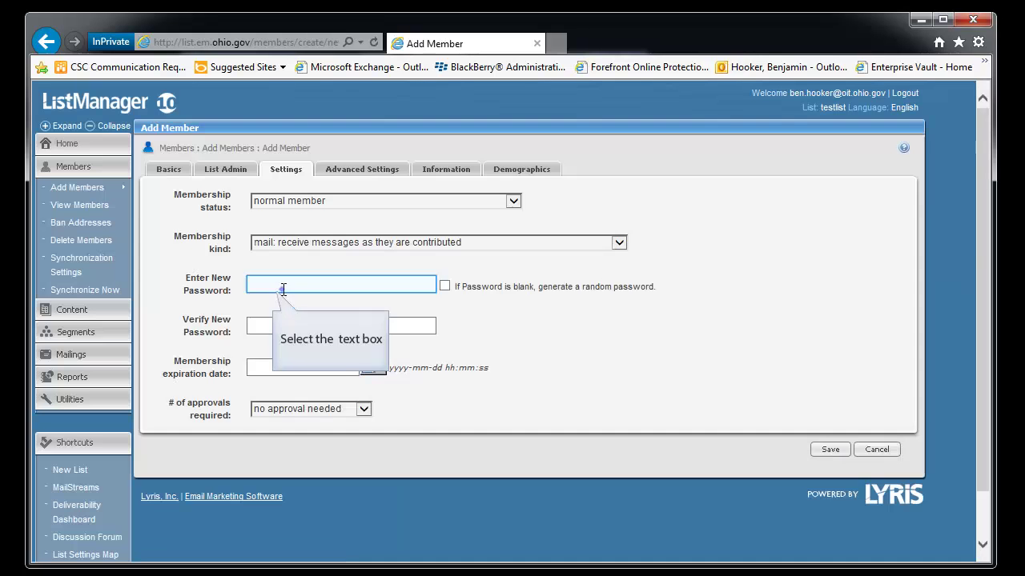
{"action": "left_click", "coordinate": [279, 286]}
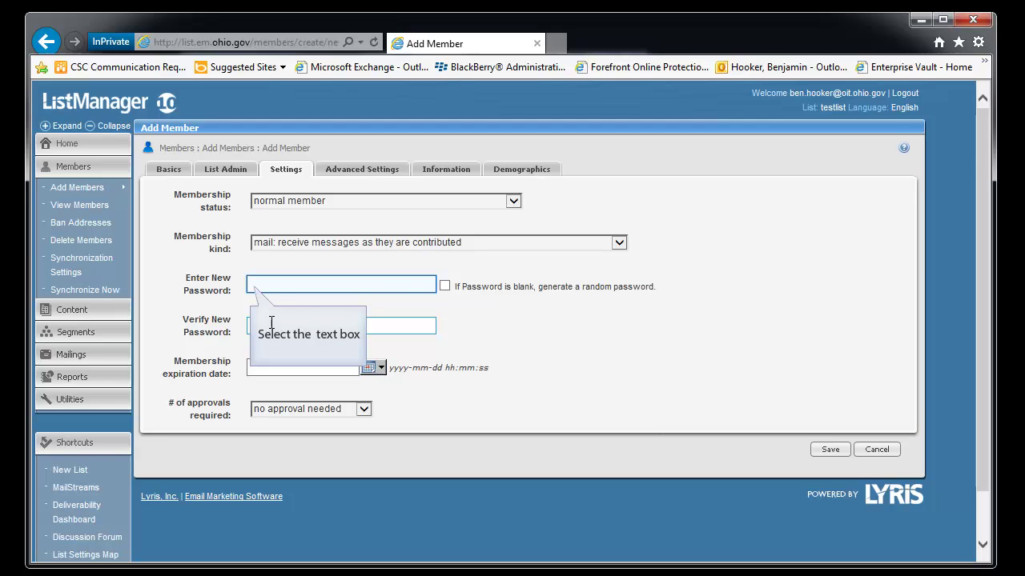
{"action": "left_click", "coordinate": [260, 285]}
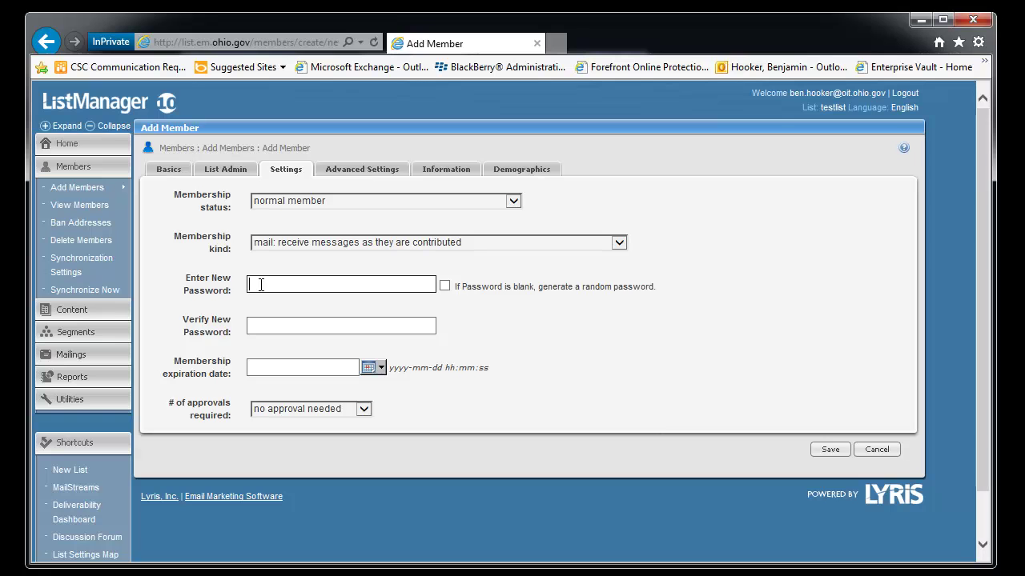
{"action": "type", "text": "test"}
{"action": "left_click", "coordinate": [279, 324]}
{"action": "type", "text": "test"}
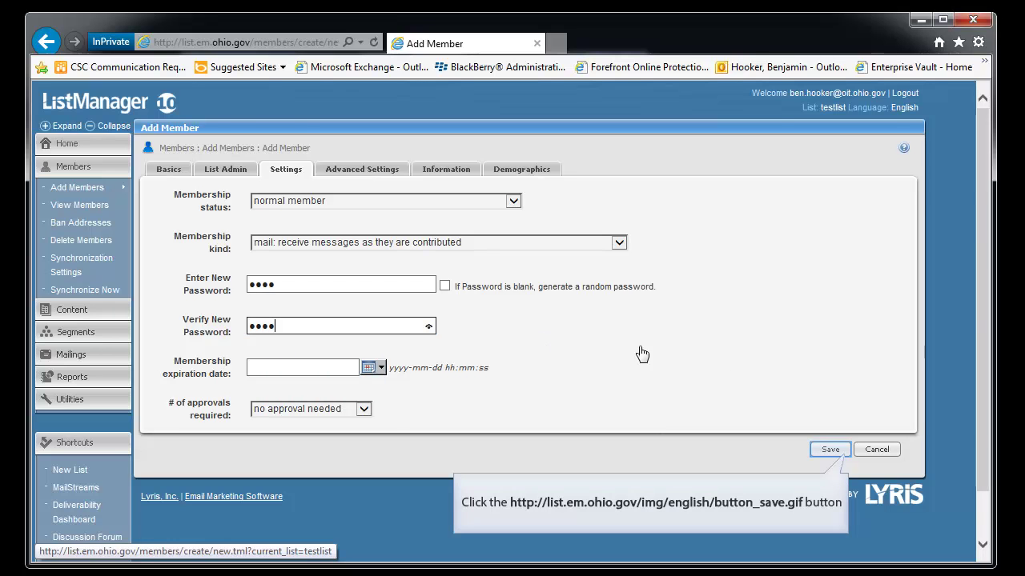
Step: Save the member, applying the password to both of its logins
{"action": "left_click", "coordinate": [830, 449]}
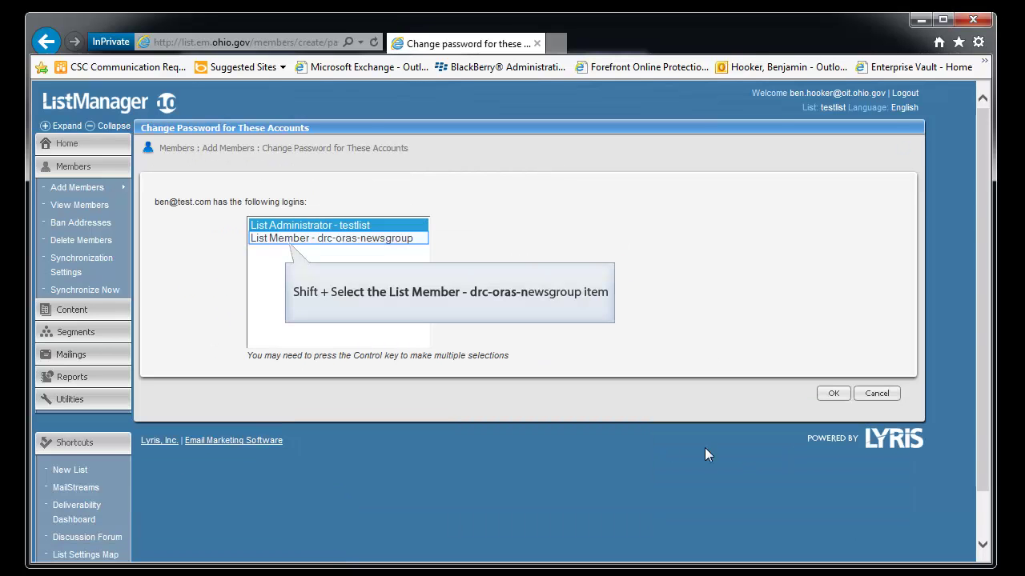
{"action": "left_click", "coordinate": [295, 240], "text": "shift"}
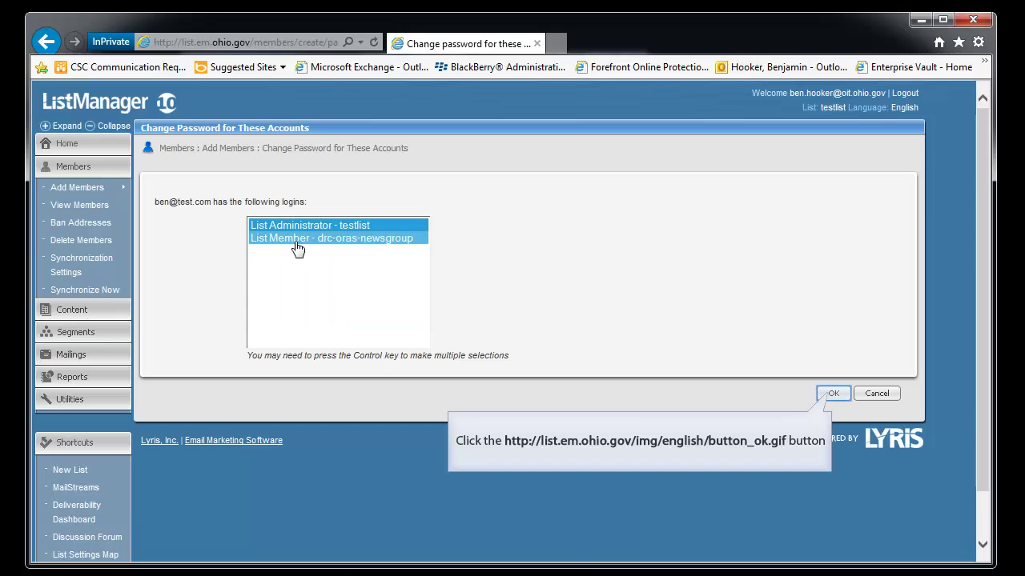
{"action": "left_click", "coordinate": [829, 394]}
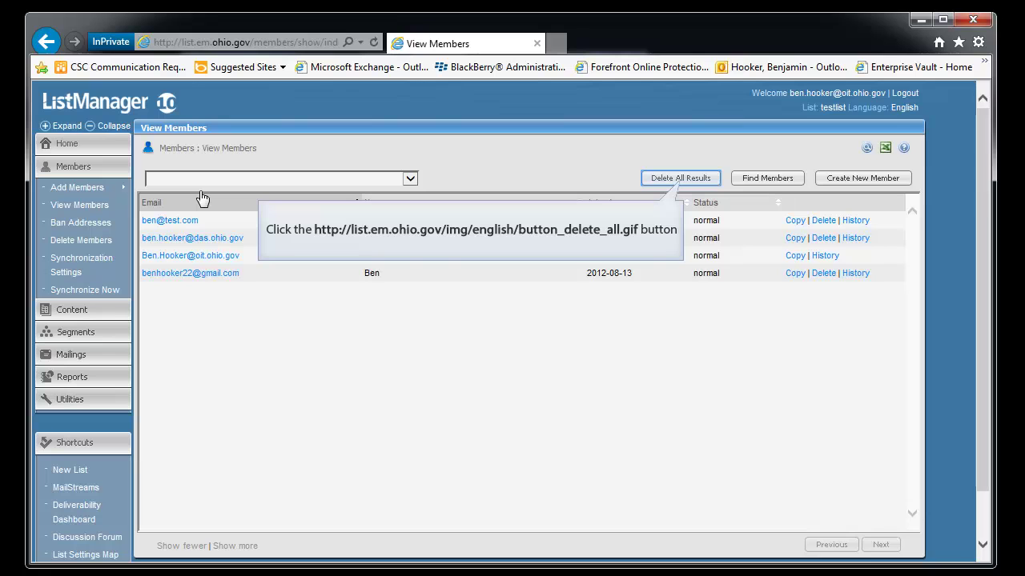
Step: Open the Delete All in View confirmation for the four testlist members
{"action": "left_click", "coordinate": [677, 178]}
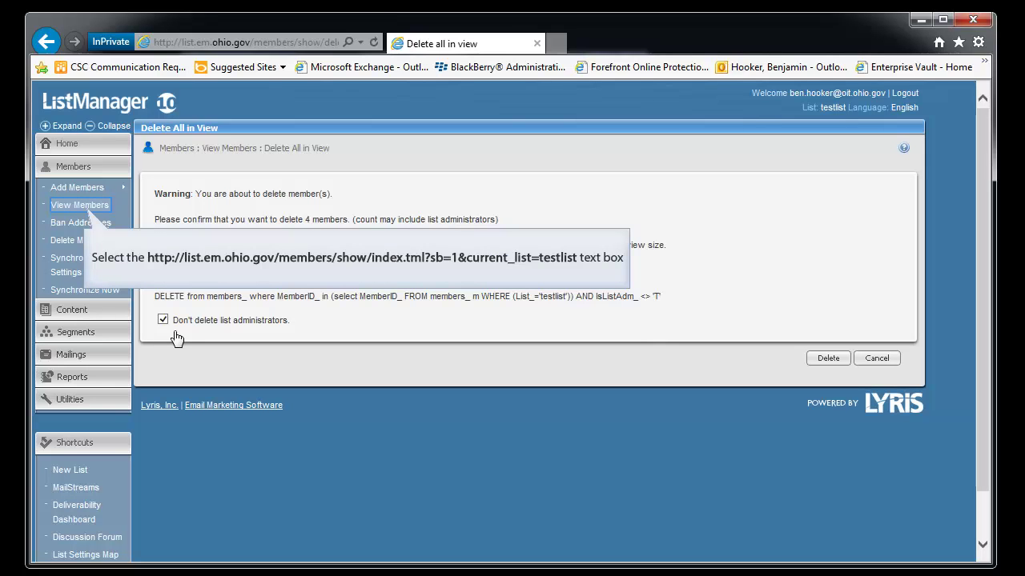
Step: Delete the test member by address via Delete Members, then view the three remaining members
{"action": "left_click", "coordinate": [95, 210]}
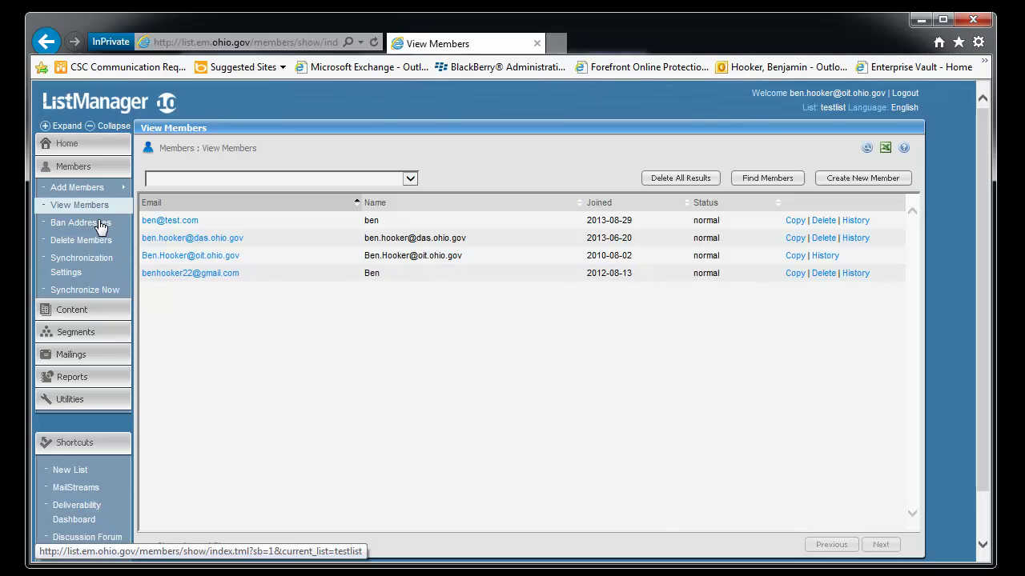
{"action": "left_click", "coordinate": [102, 249]}
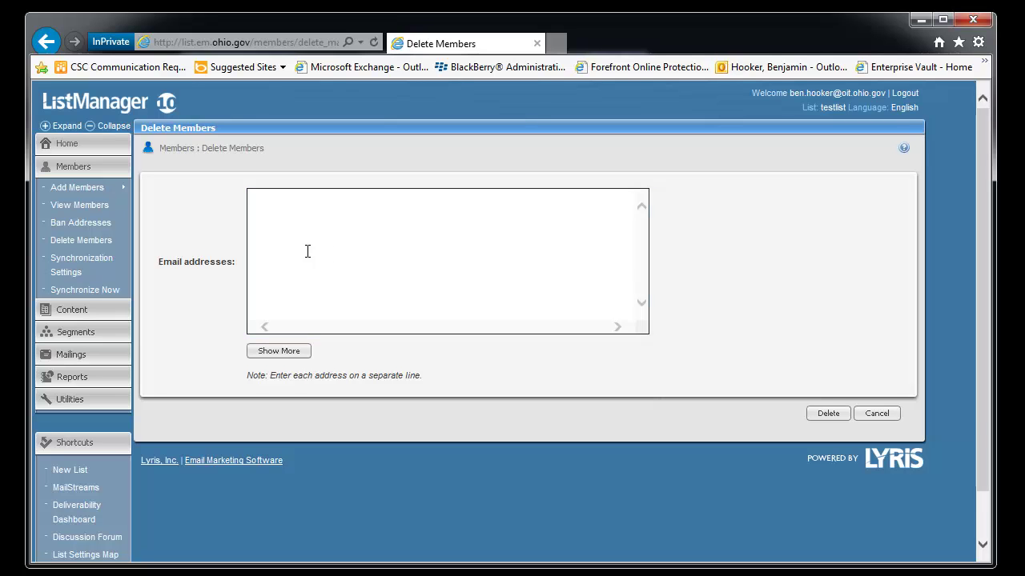
{"action": "type", "text": "ben@test.com"}
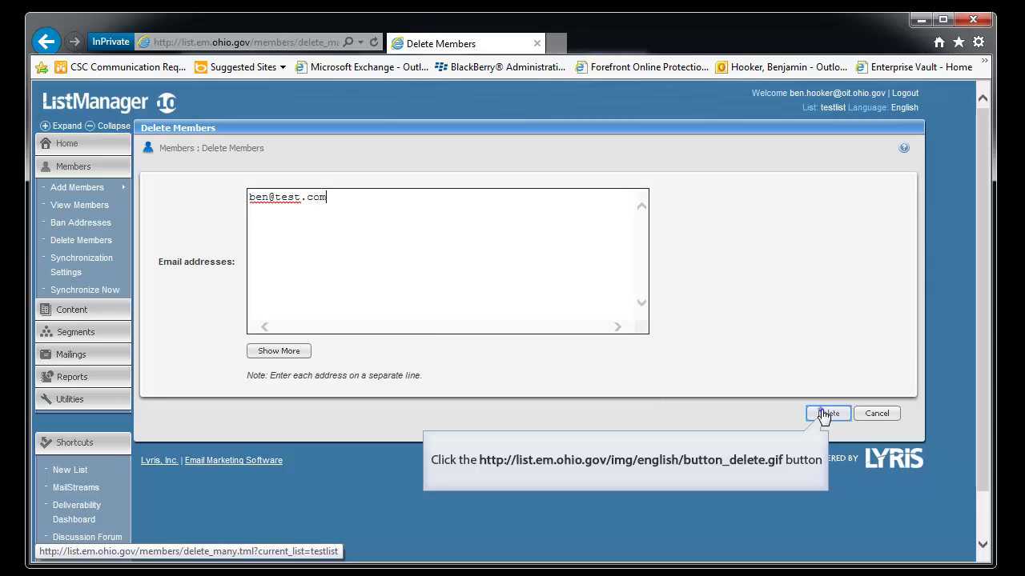
{"action": "left_click", "coordinate": [828, 413]}
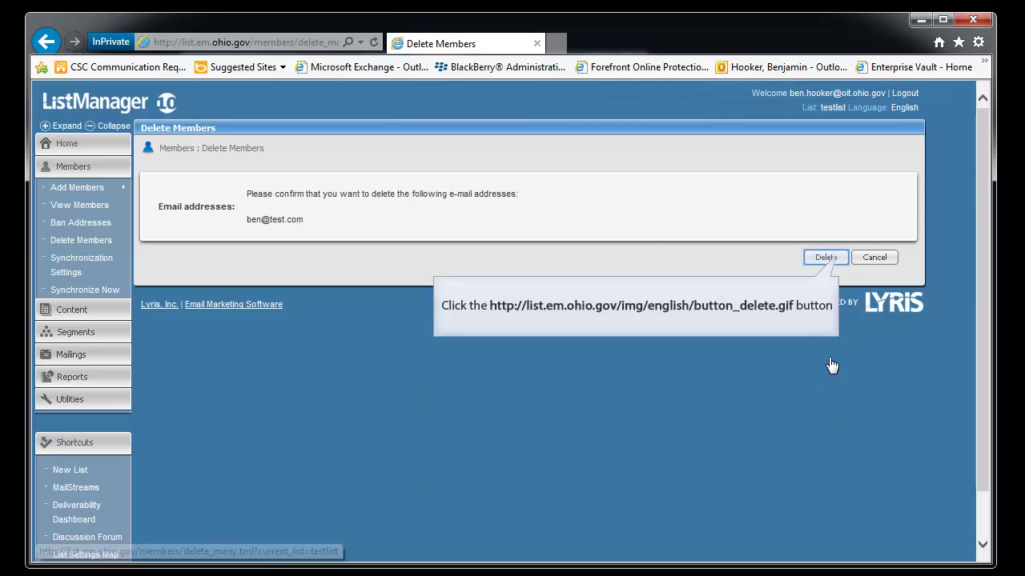
{"action": "left_click", "coordinate": [826, 257]}
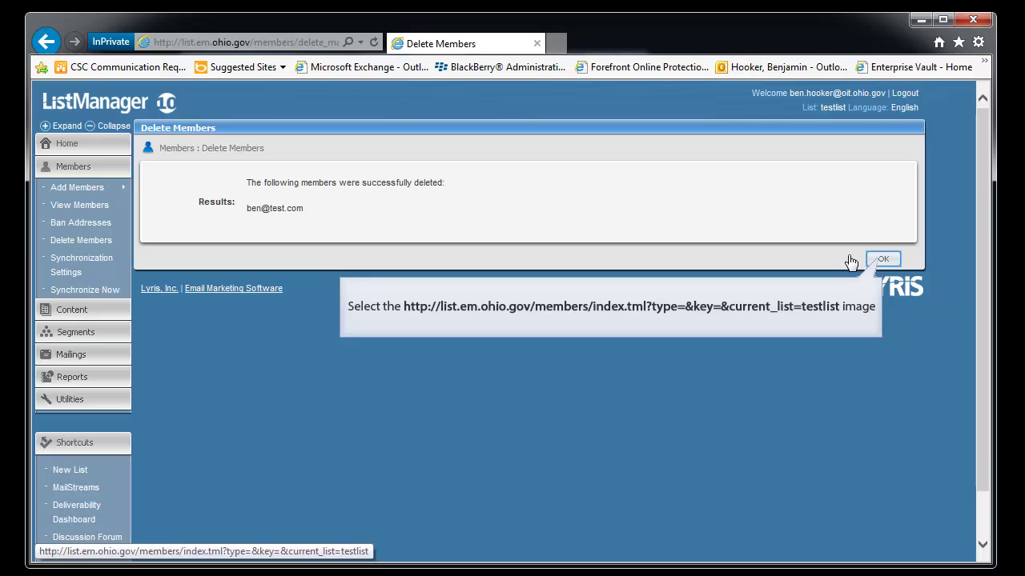
{"action": "left_click", "coordinate": [881, 260]}
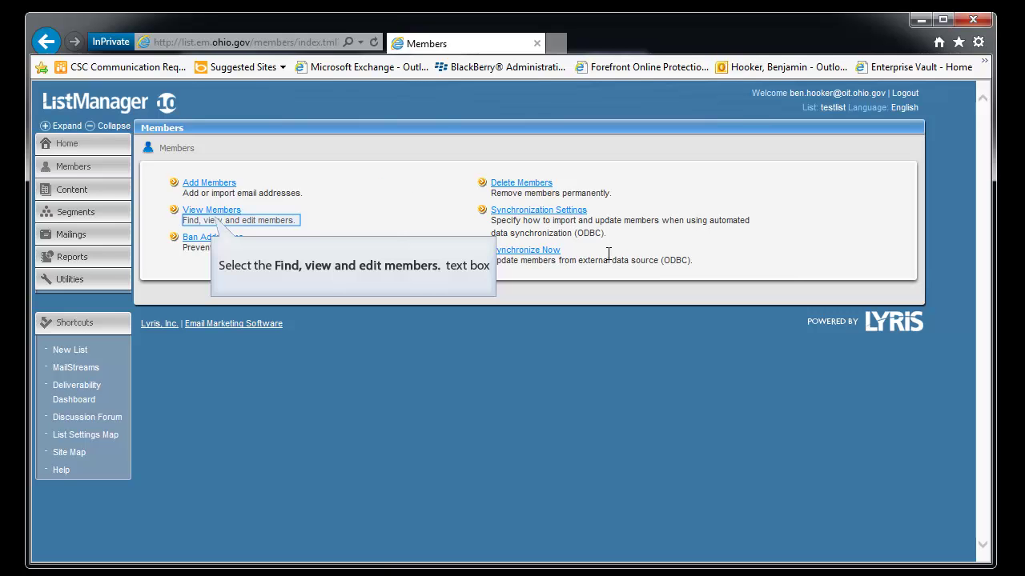
{"action": "left_click", "coordinate": [221, 216]}
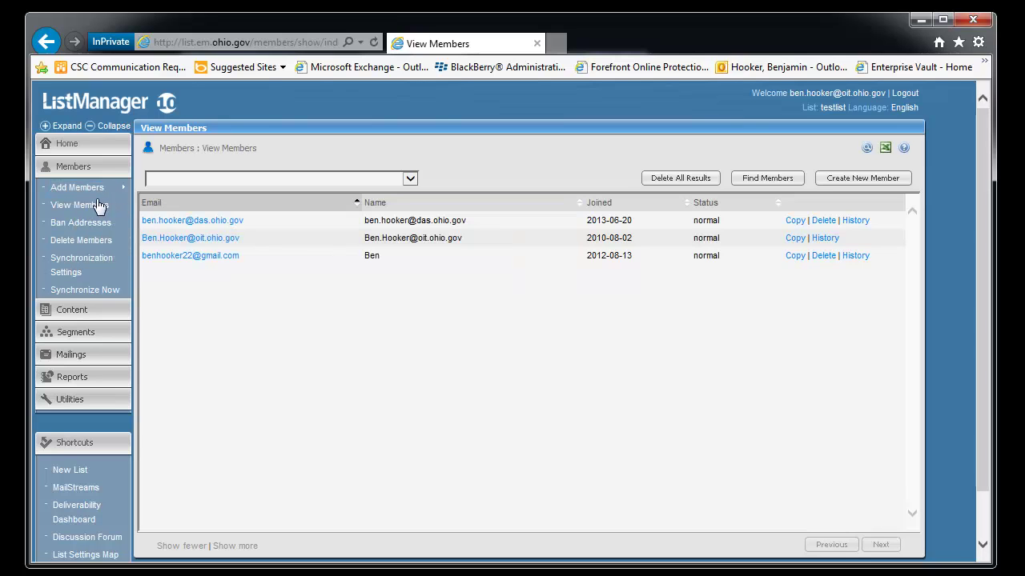
Step: Open the Add Member form, then minimize the browser to show the test-csv workbook in Excel
{"action": "left_click", "coordinate": [88, 188]}
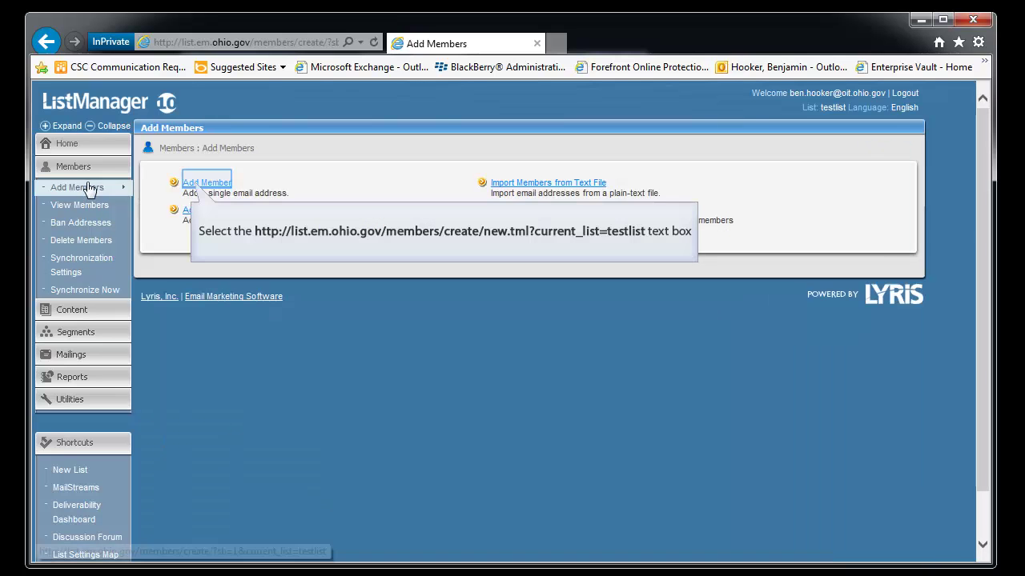
{"action": "left_click", "coordinate": [202, 183]}
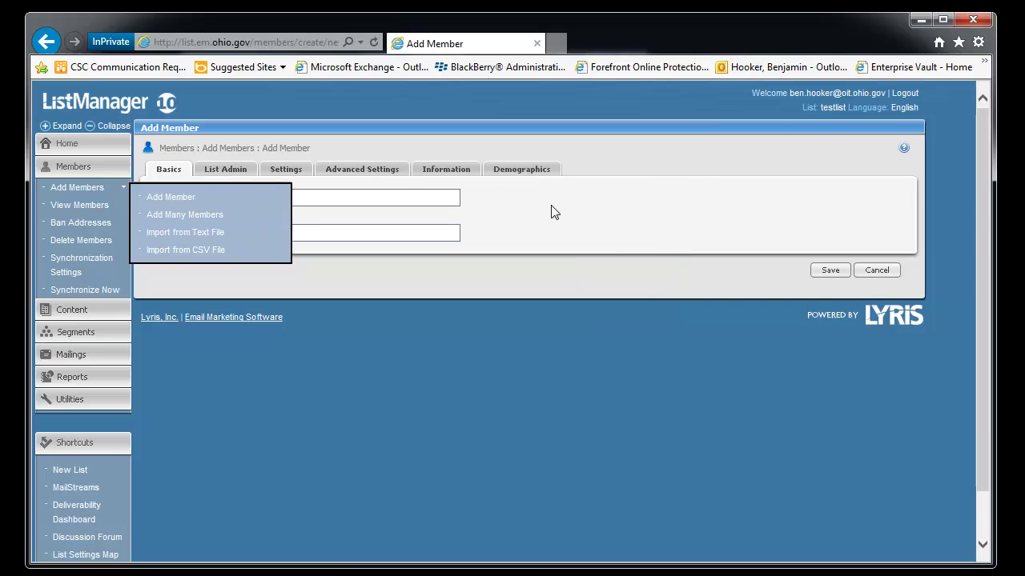
{"action": "left_click", "coordinate": [588, 238]}
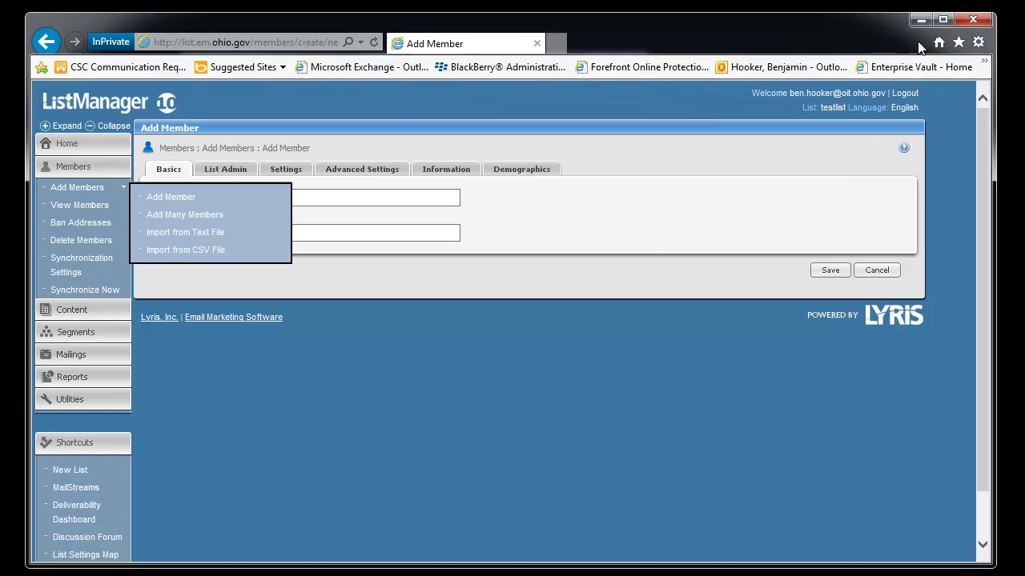
{"action": "left_click", "coordinate": [920, 20]}
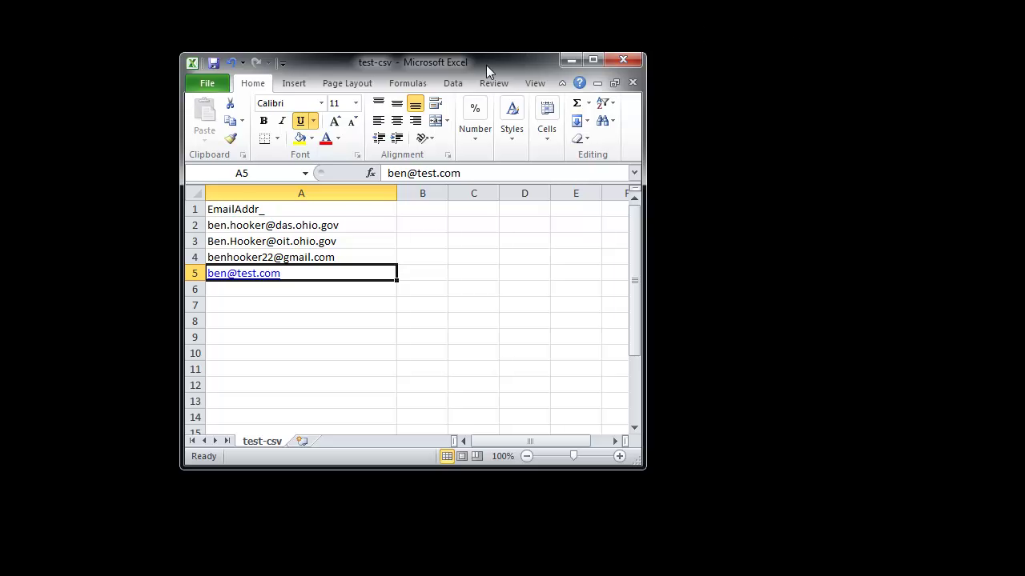
{"action": "left_click_drag", "start_coordinate": [486, 65], "coordinate": [618, 126]}
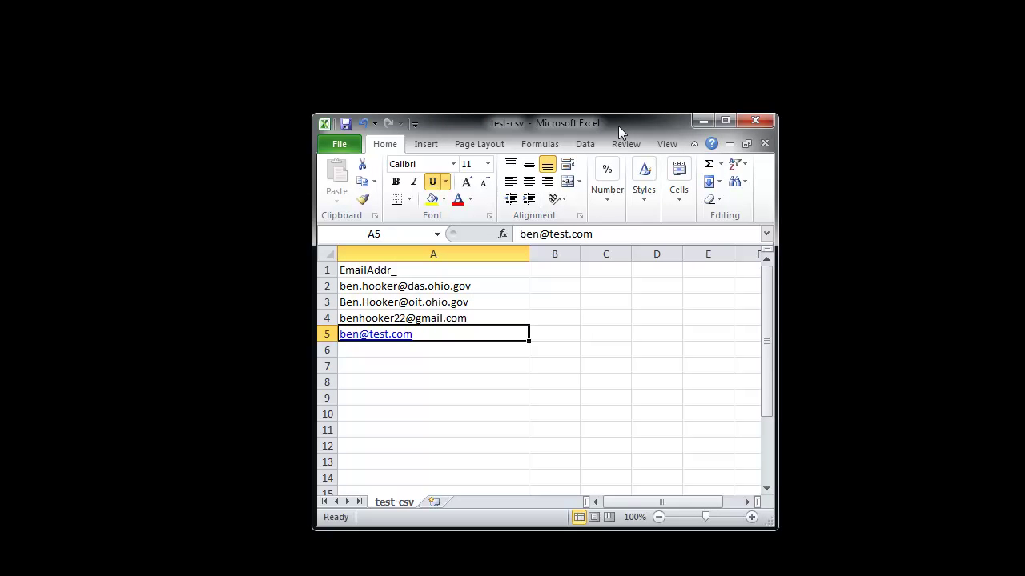
{"action": "double_click", "coordinate": [618, 125]}
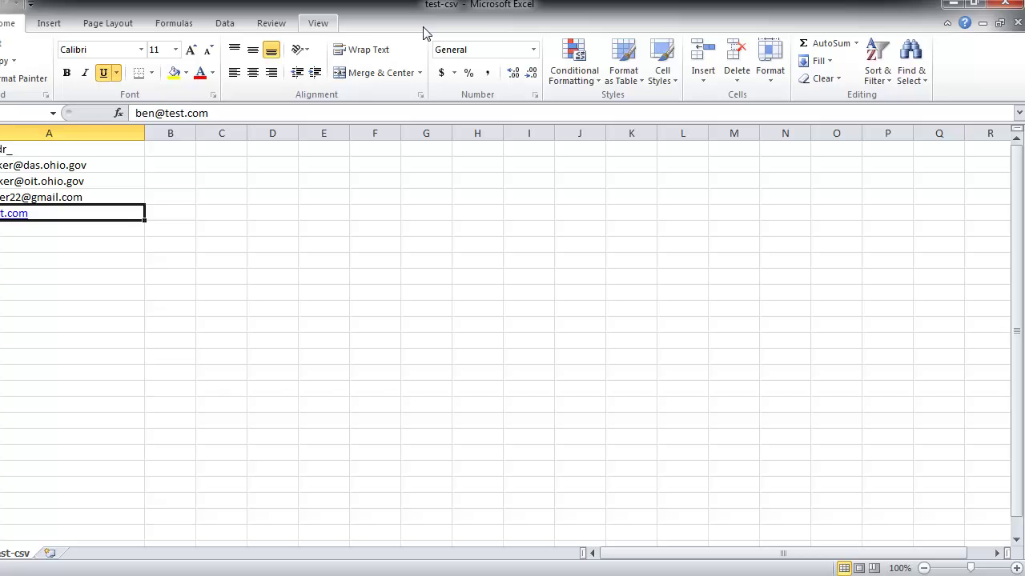
{"action": "scroll", "coordinate": [425, 32], "scroll_direction": "down", "scroll_amount": 6}
{"action": "scroll", "coordinate": [352, 21], "scroll_direction": "up", "scroll_amount": 6}
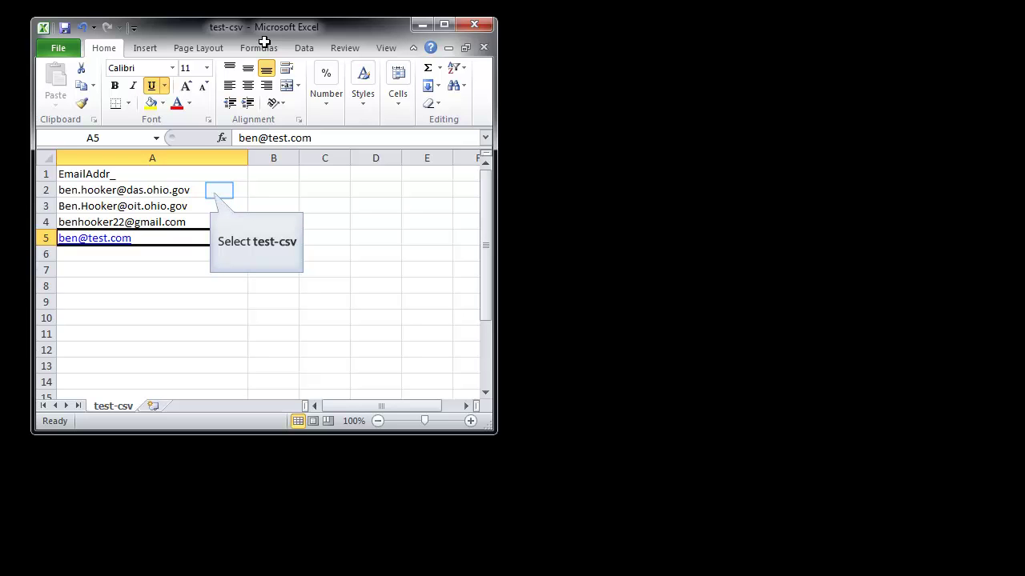
{"action": "left_click", "coordinate": [219, 191]}
{"action": "left_click", "coordinate": [207, 205]}
{"action": "left_click", "coordinate": [200, 222]}
{"action": "left_click", "coordinate": [196, 239]}
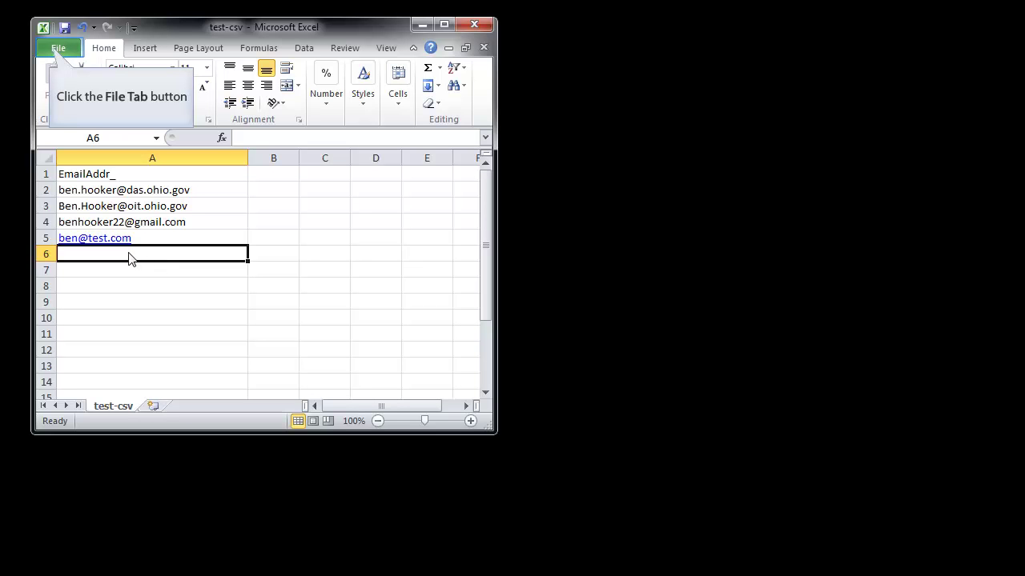
Step: Save the sheet as test-csv in CSV (Comma delimited) format, replacing the existing file
{"action": "left_click", "coordinate": [59, 49]}
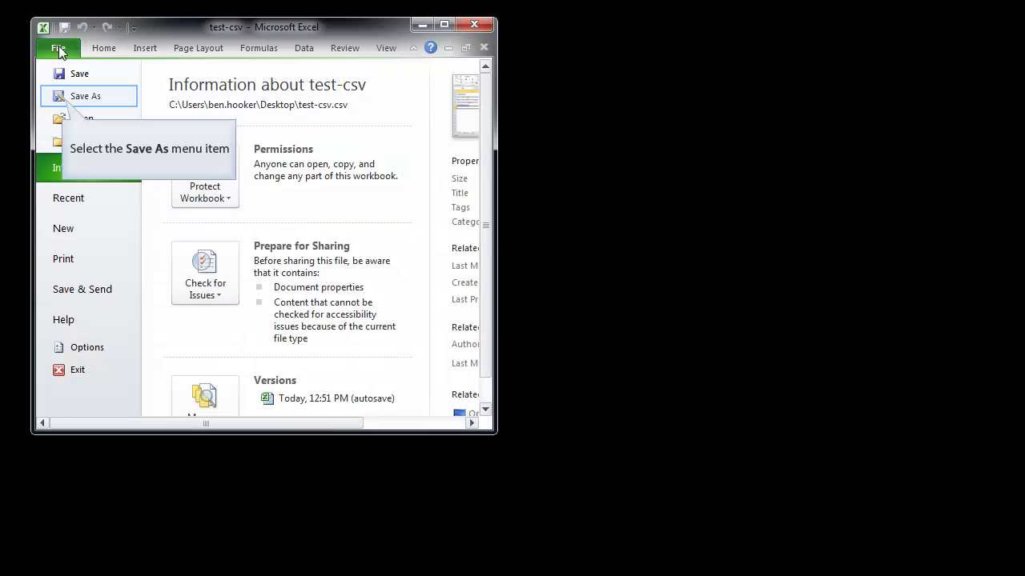
{"action": "left_click", "coordinate": [72, 98]}
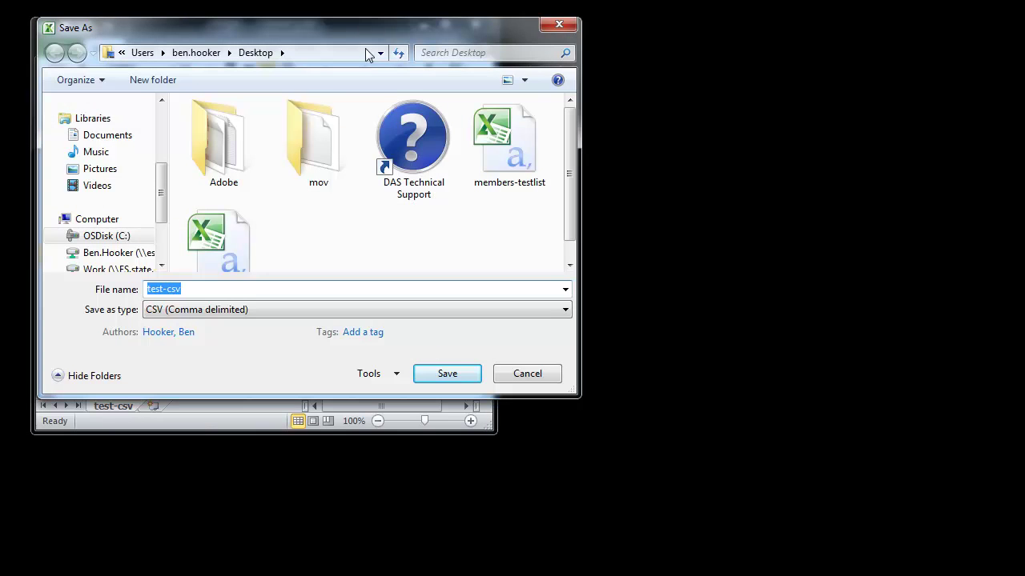
{"action": "left_click_drag", "start_coordinate": [371, 33], "coordinate": [536, 120]}
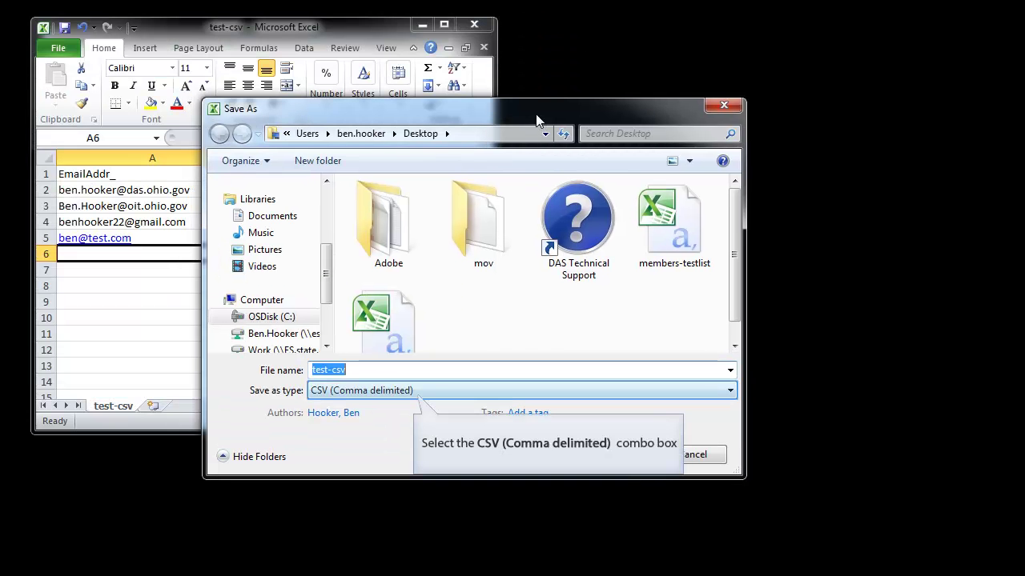
{"action": "left_click", "coordinate": [423, 392]}
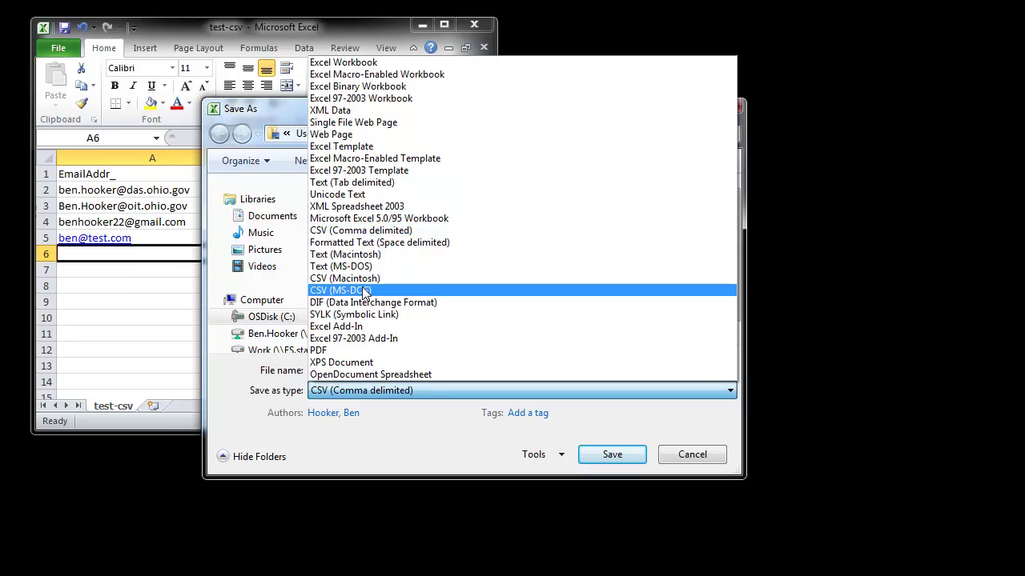
{"action": "left_click", "coordinate": [408, 231]}
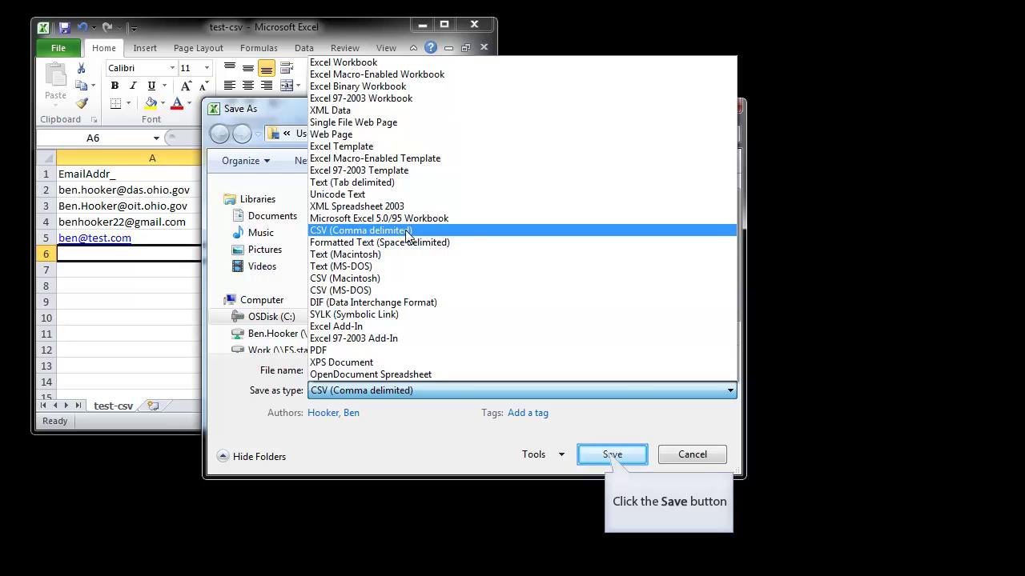
{"action": "left_click", "coordinate": [610, 454]}
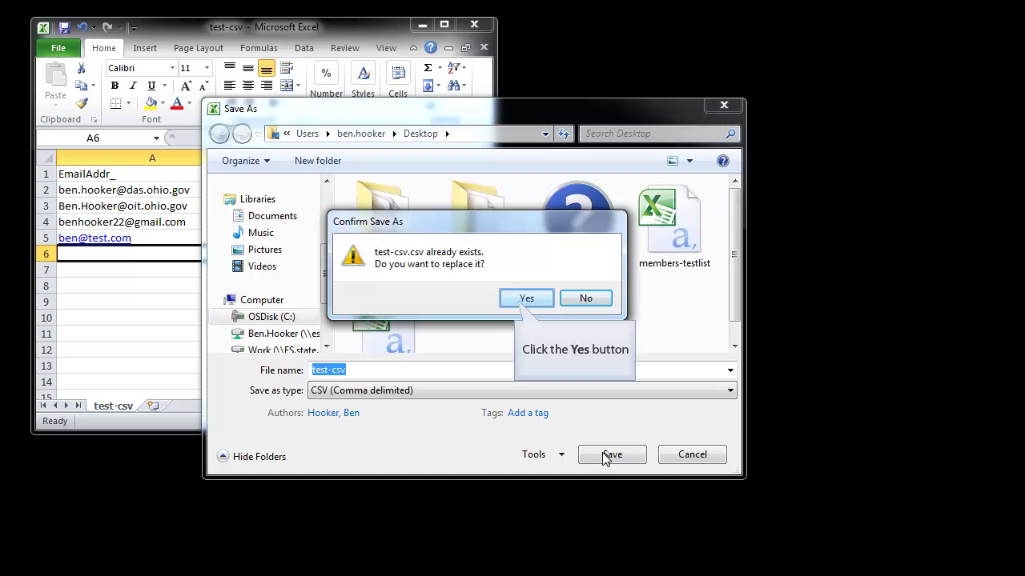
{"action": "left_click", "coordinate": [527, 303]}
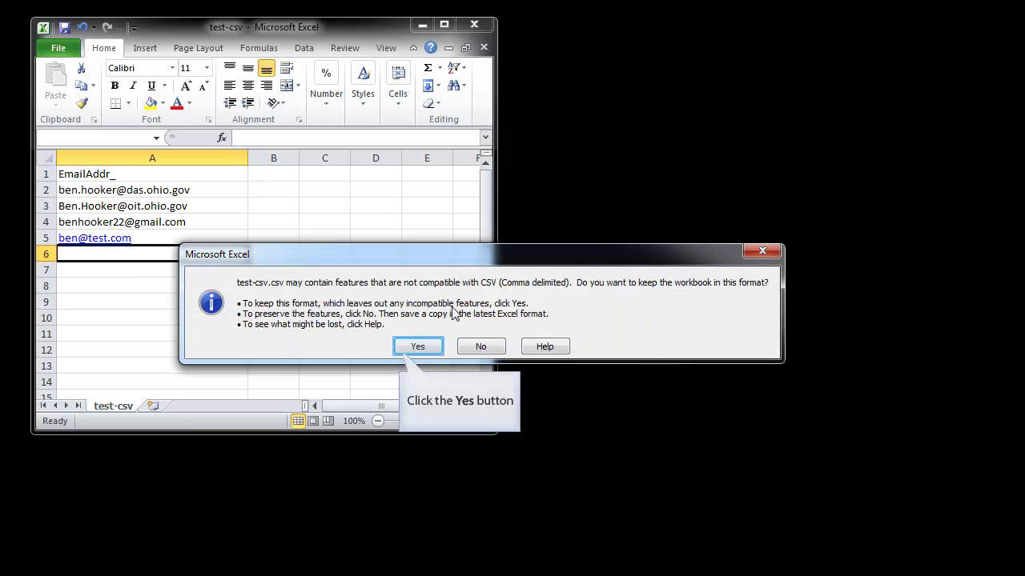
{"action": "left_click", "coordinate": [412, 348]}
{"action": "left_click", "coordinate": [160, 520]}
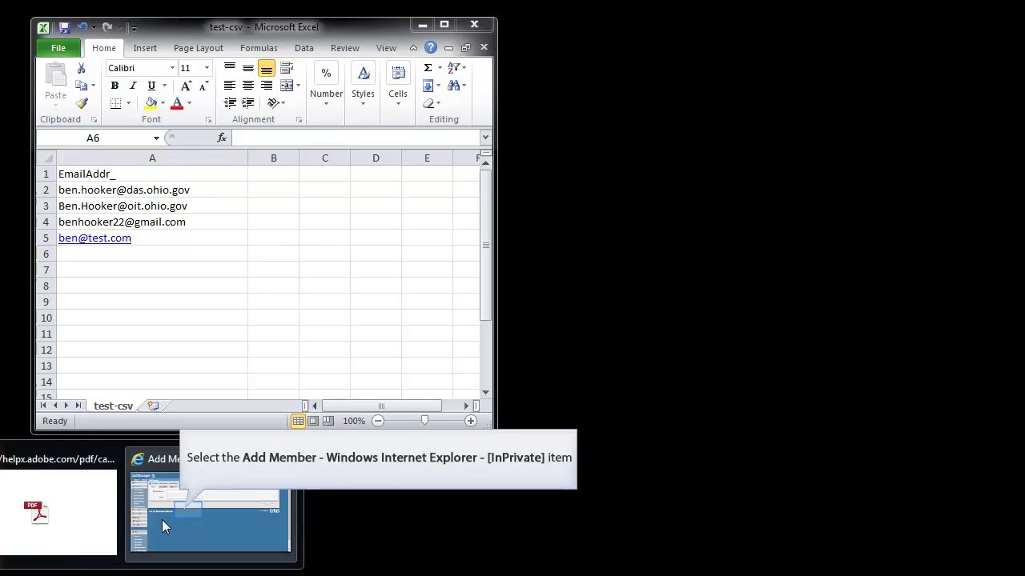
Step: Open Import from CSV File for testlist and select the test-csv file for upload
{"action": "left_click", "coordinate": [188, 510]}
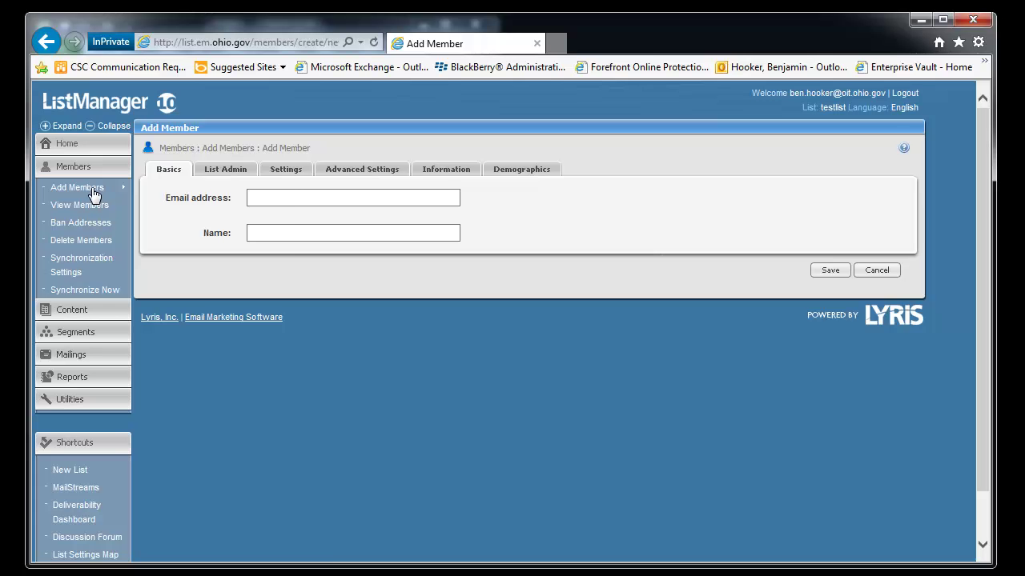
{"action": "mouse_move", "coordinate": [92, 193]}
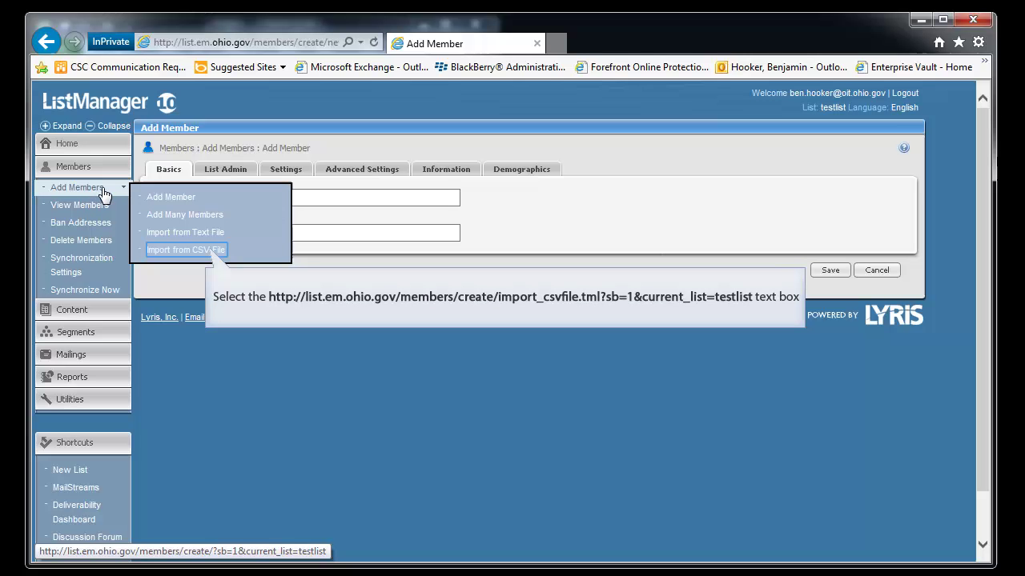
{"action": "left_click", "coordinate": [216, 252]}
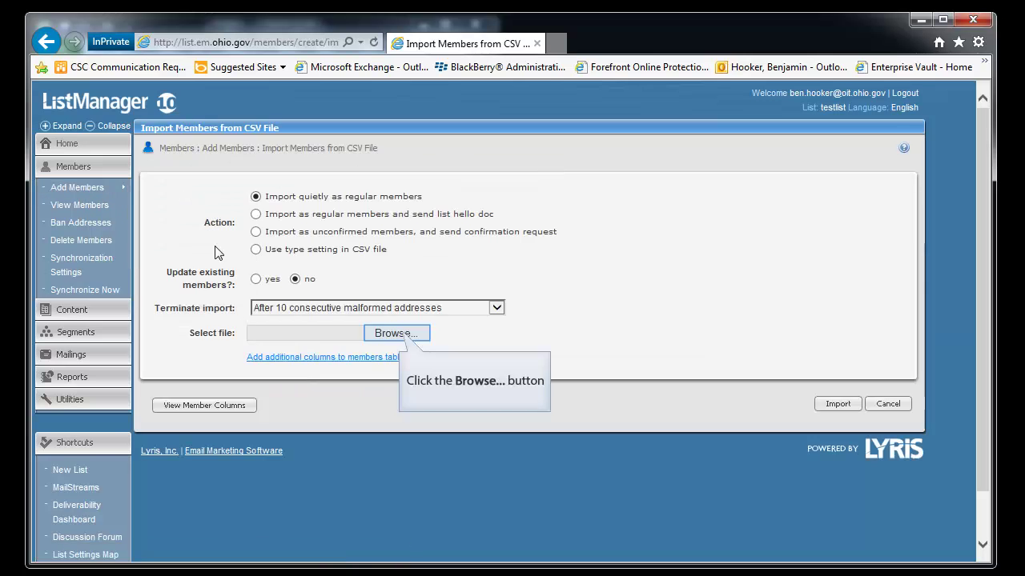
{"action": "left_click", "coordinate": [410, 333]}
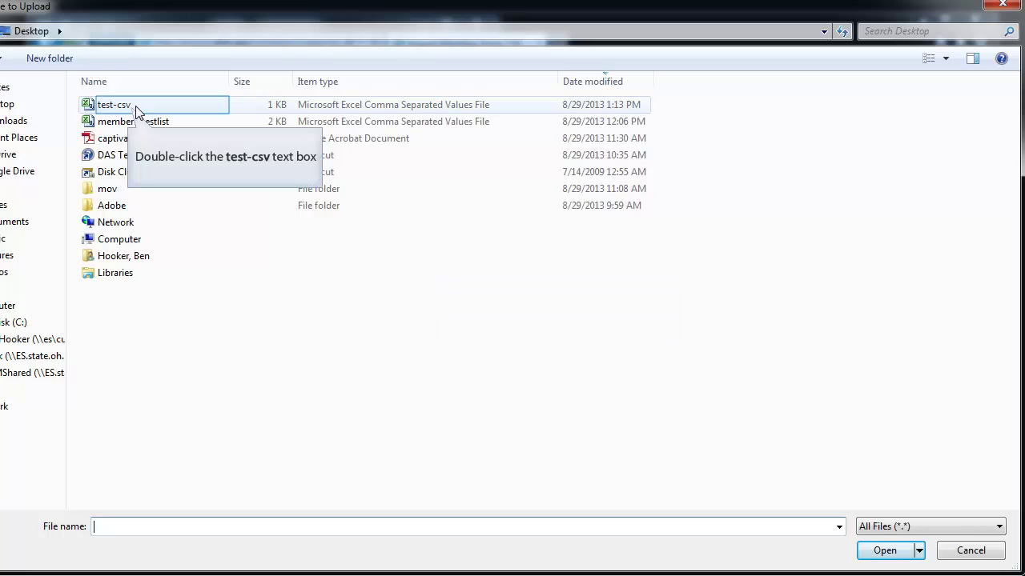
{"action": "double_click", "coordinate": [113, 105]}
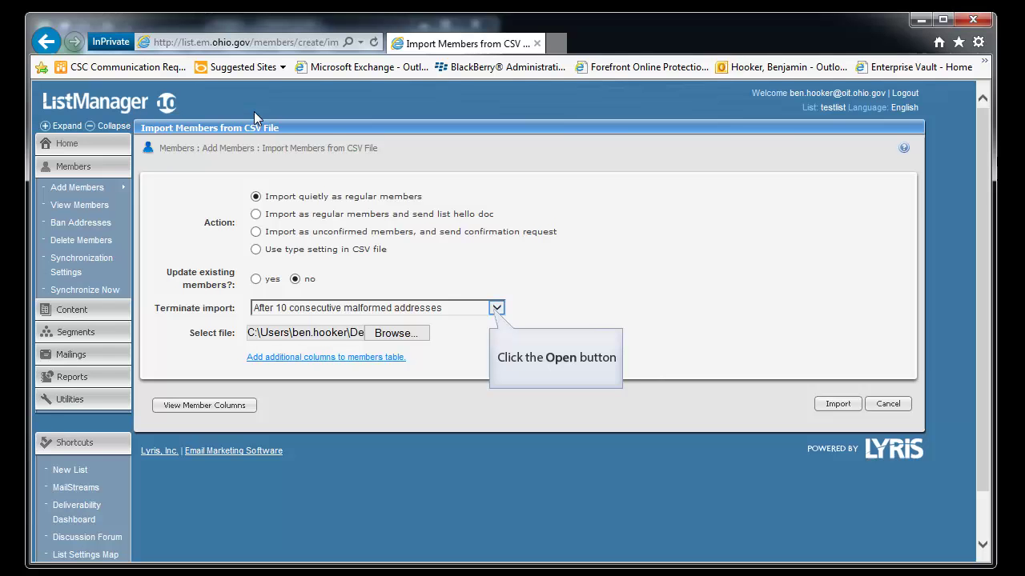
{"action": "left_click", "coordinate": [497, 308]}
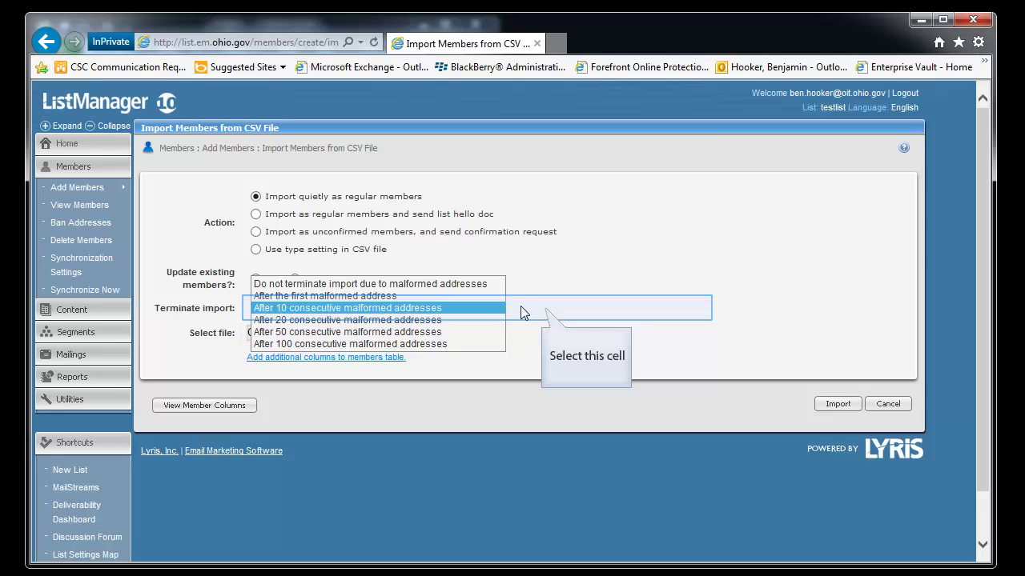
{"action": "left_click", "coordinate": [552, 313]}
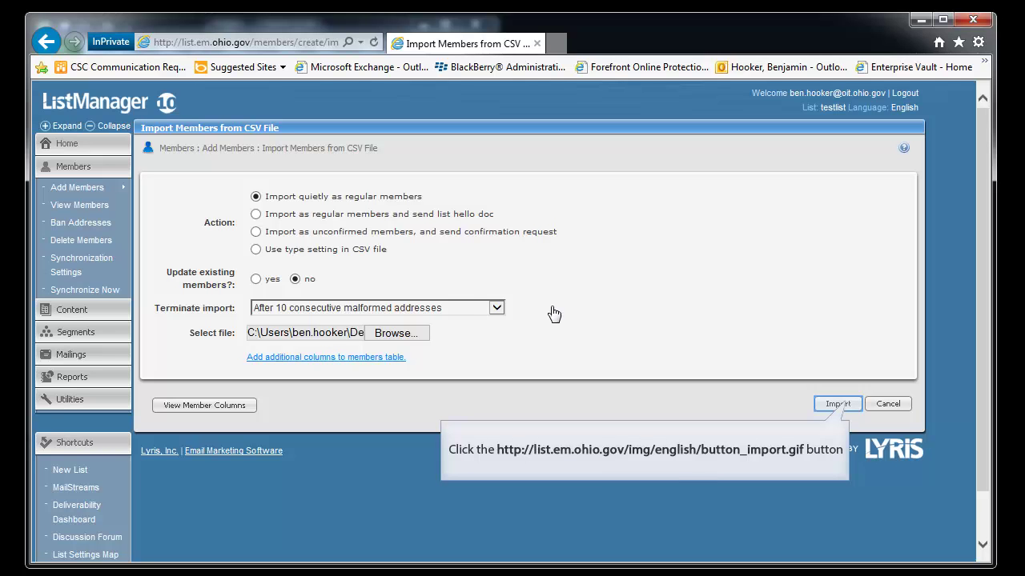
Step: Run the test-csv import and check the log totals: 1 address imported, 3 duplicates rejected
{"action": "left_click", "coordinate": [837, 404]}
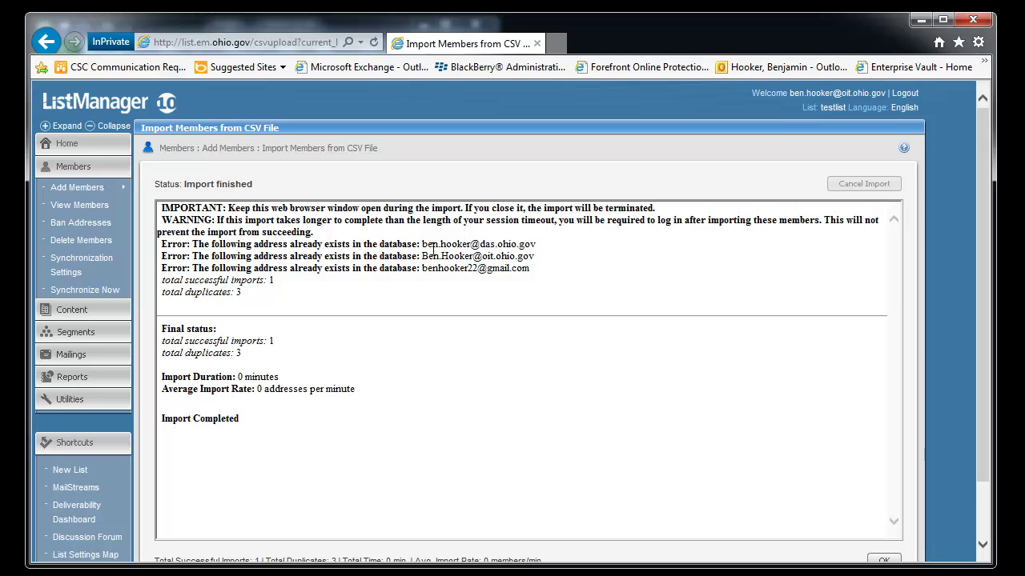
{"action": "left_click_drag", "start_coordinate": [432, 249], "coordinate": [522, 280]}
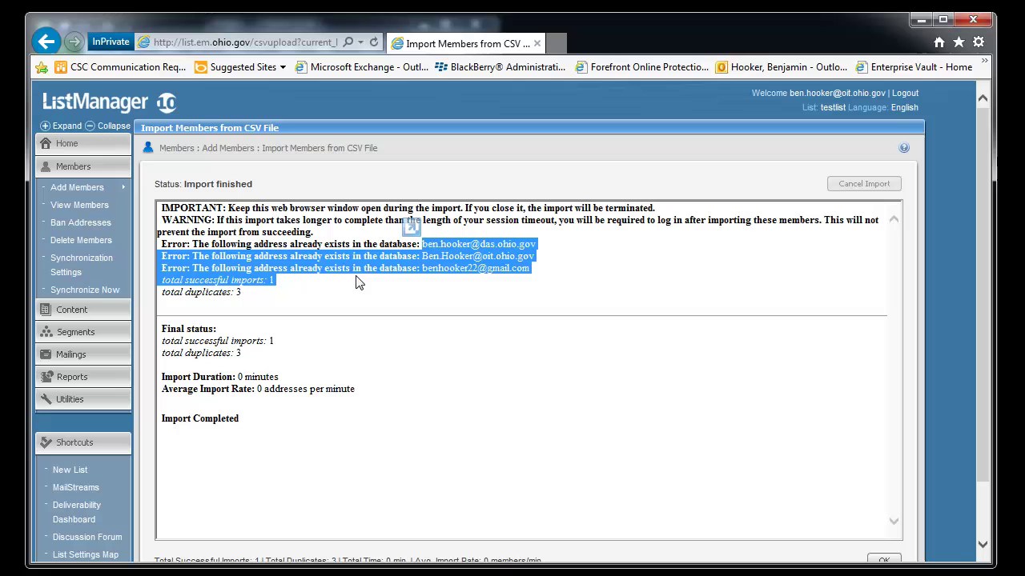
{"action": "left_click", "coordinate": [280, 280]}
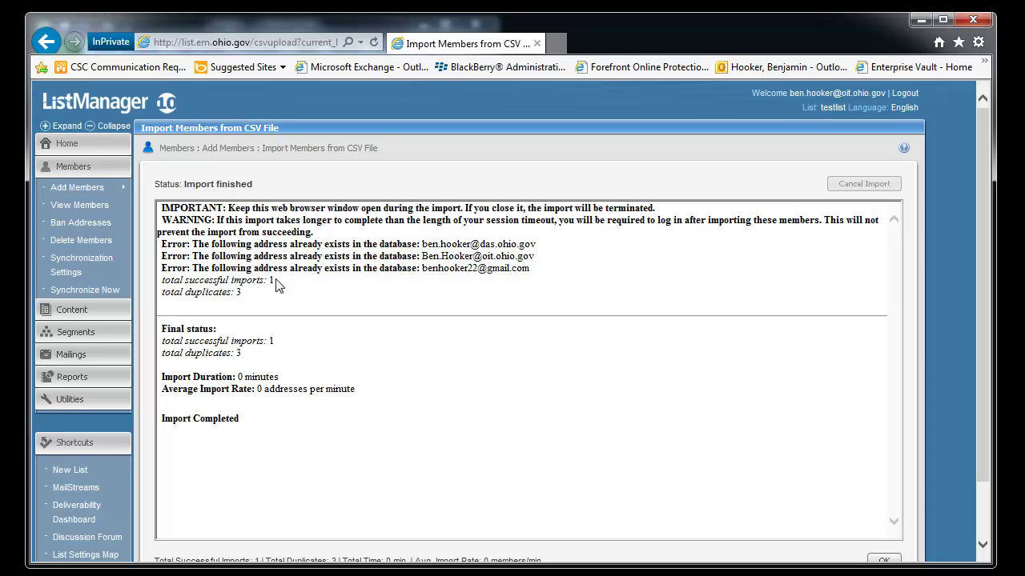
{"action": "scroll", "coordinate": [297, 403], "scroll_direction": "down", "scroll_amount": 2}
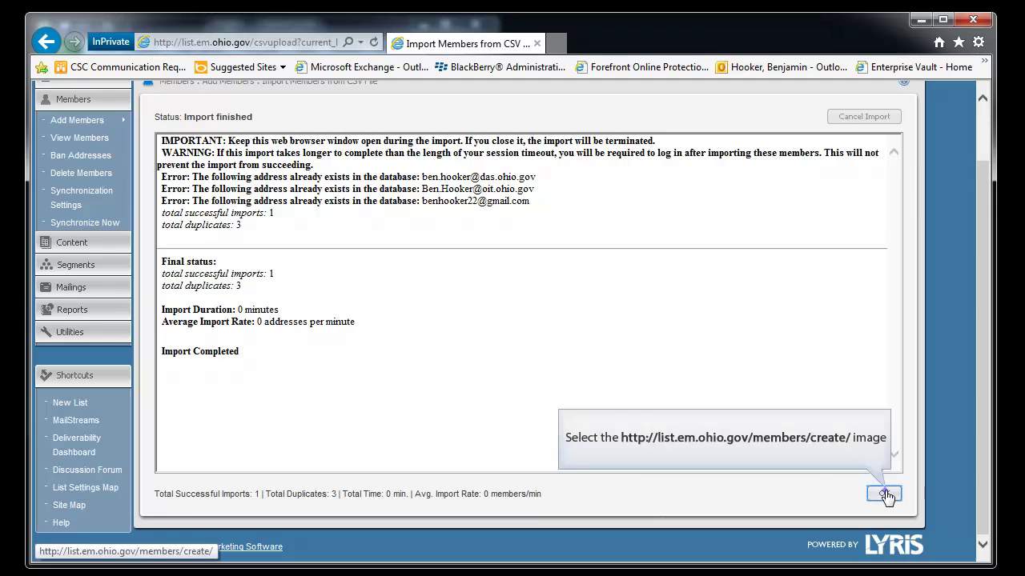
Step: Delete the newly imported test address from testlist's members, leaving the three original addresses
{"action": "left_click", "coordinate": [886, 492]}
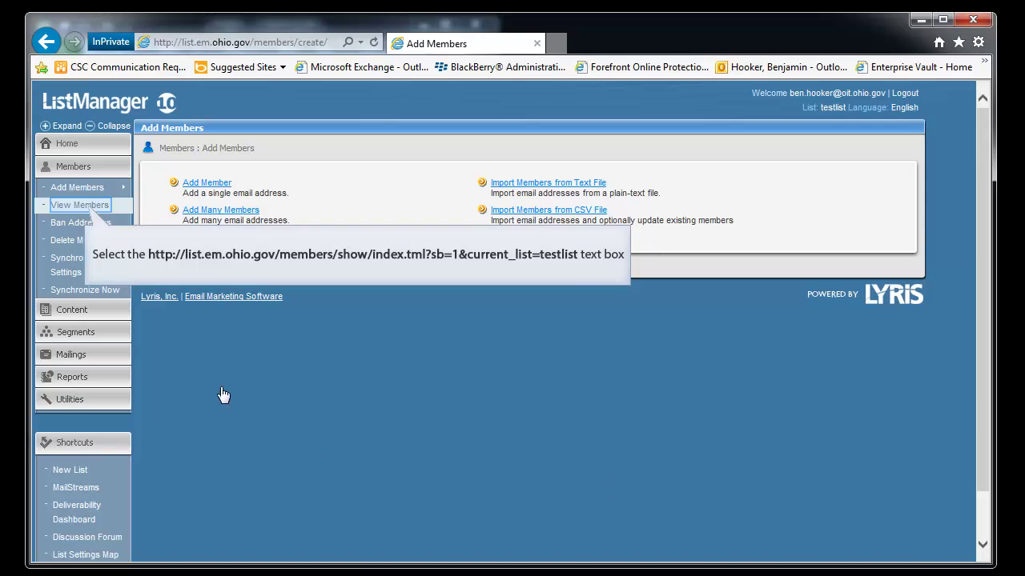
{"action": "left_click", "coordinate": [97, 210]}
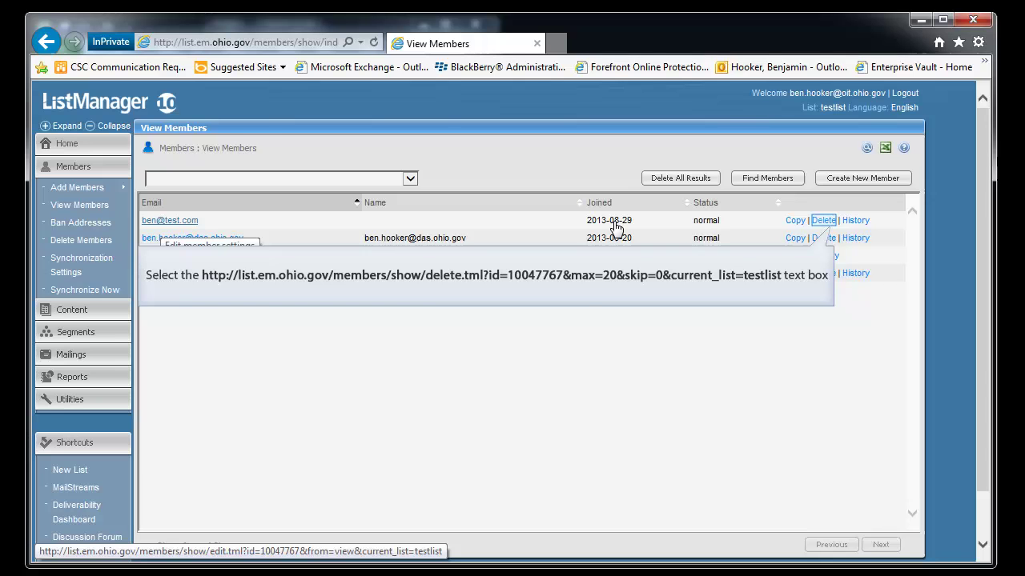
{"action": "left_click", "coordinate": [824, 221]}
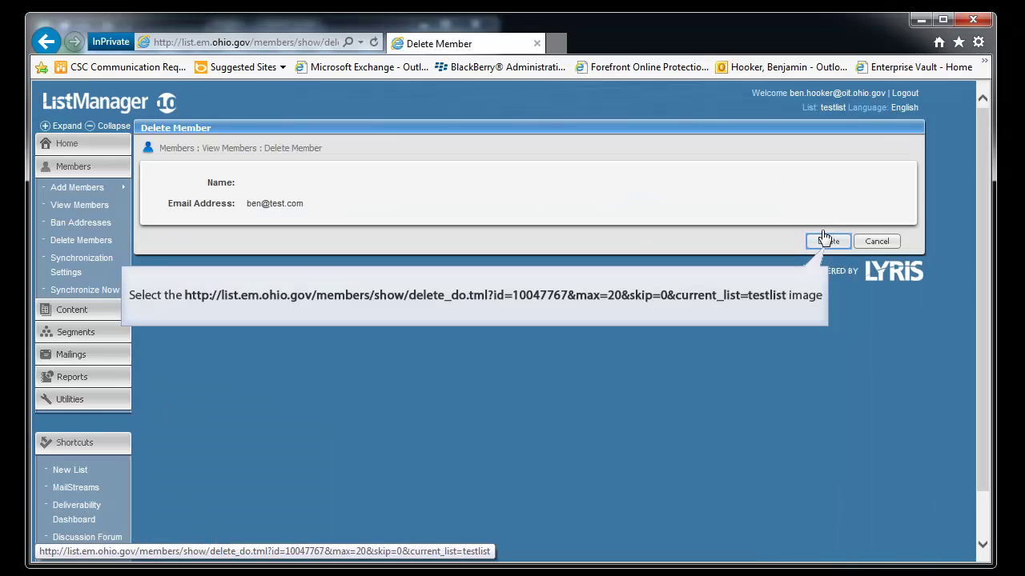
{"action": "left_click", "coordinate": [822, 245]}
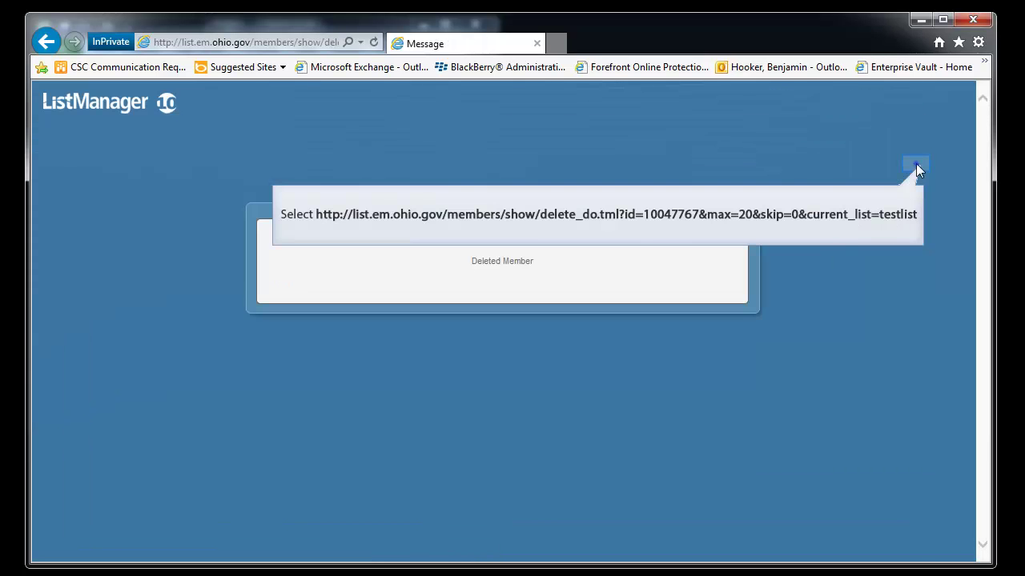
{"action": "left_click", "coordinate": [916, 165]}
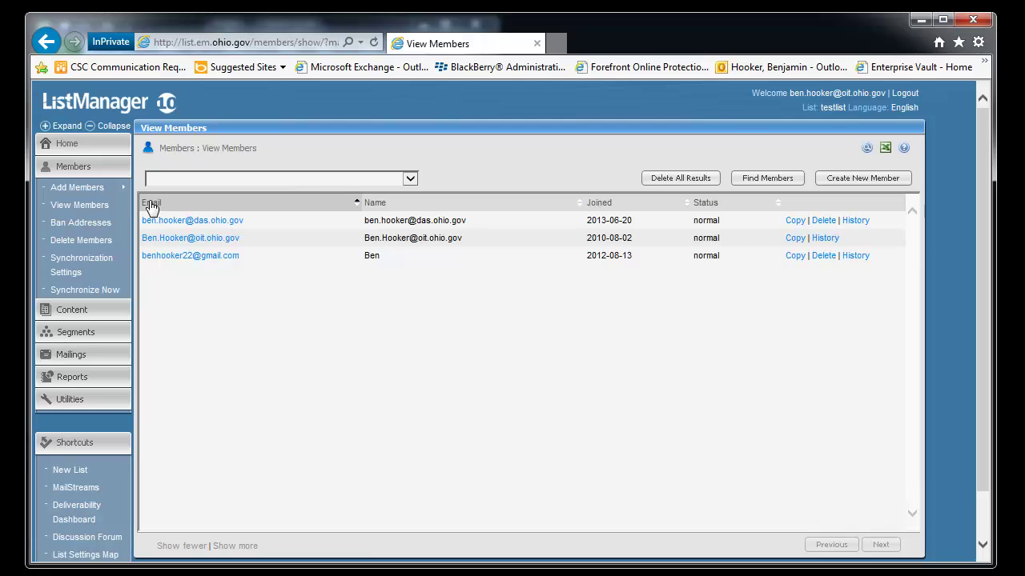
{"action": "left_click", "coordinate": [93, 240]}
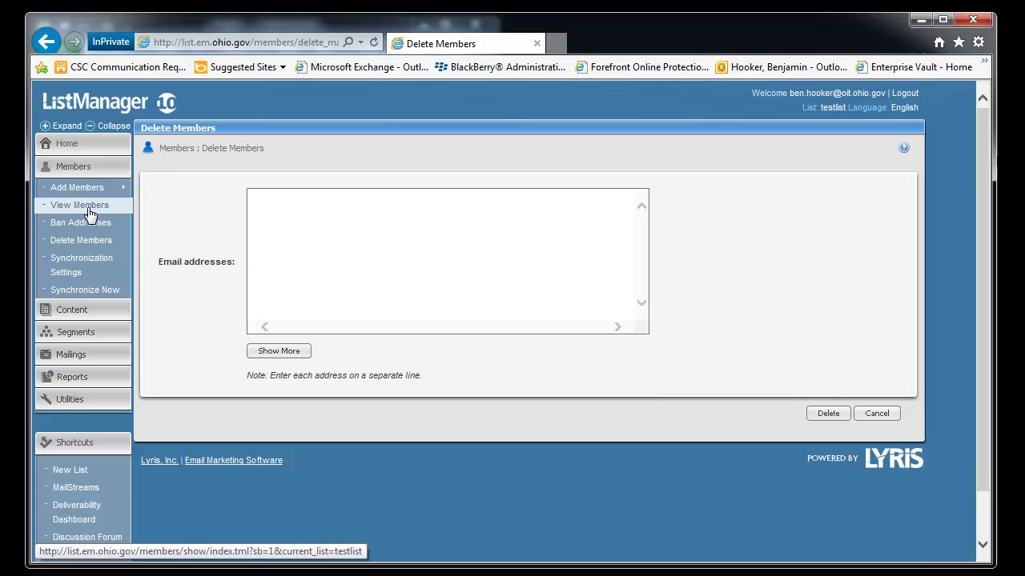
{"action": "left_click", "coordinate": [88, 207]}
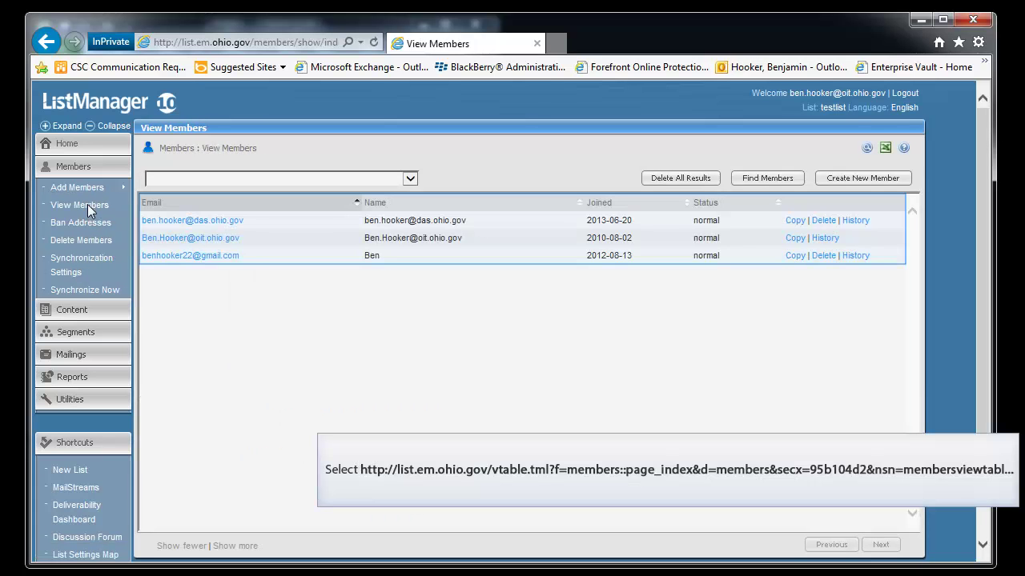